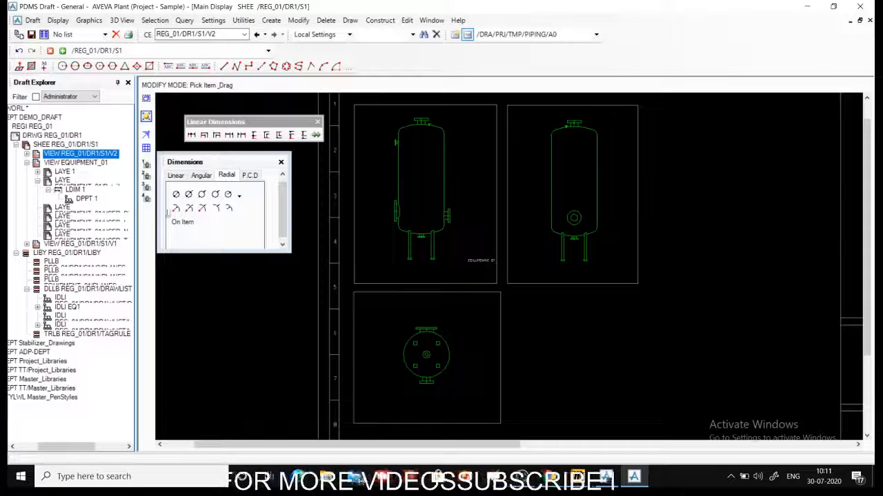
- Review the P.C.D dimension tools, return to the linear ones, and move the dimension palettes clear of the drawing views
click(252, 177)
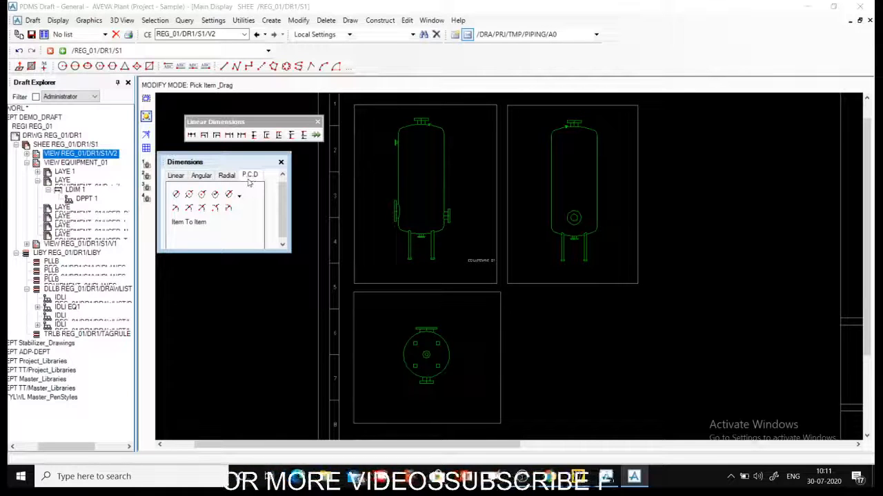
click(176, 177)
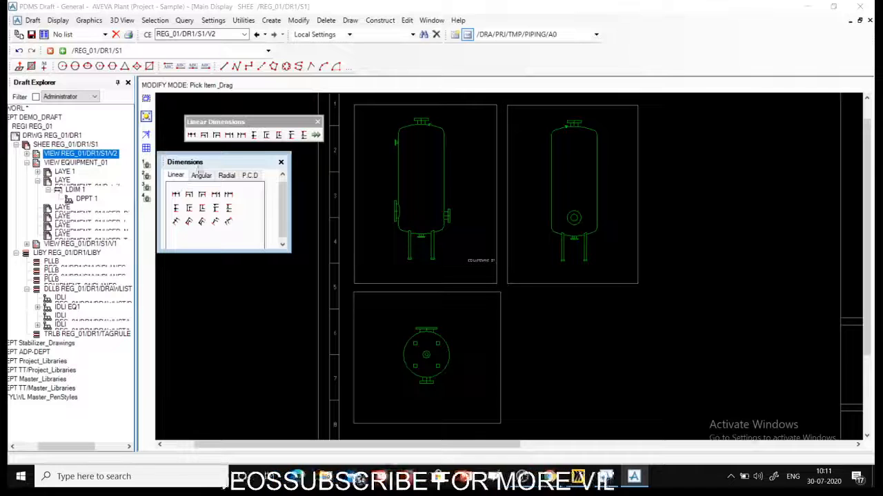
mouse_move(205, 160)
mouse_down()
mouse_move(721, 129)
mouse_move(727, 110)
mouse_up()
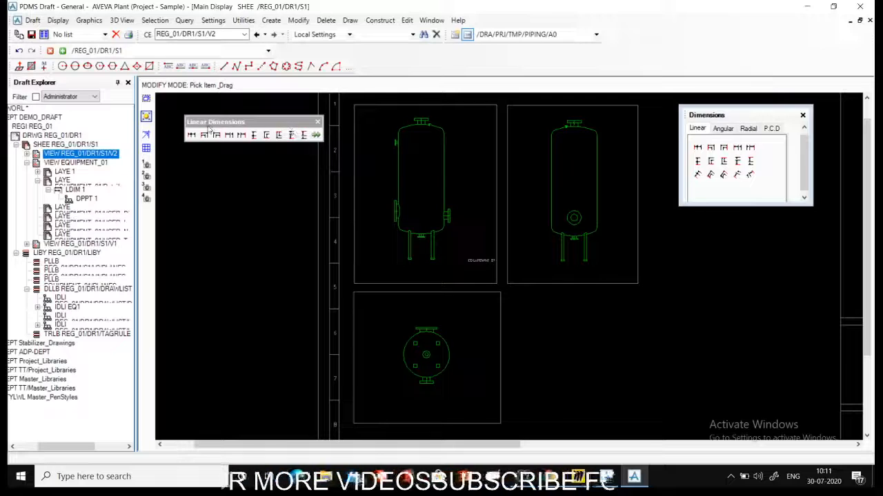
drag(209, 129, 319, 98)
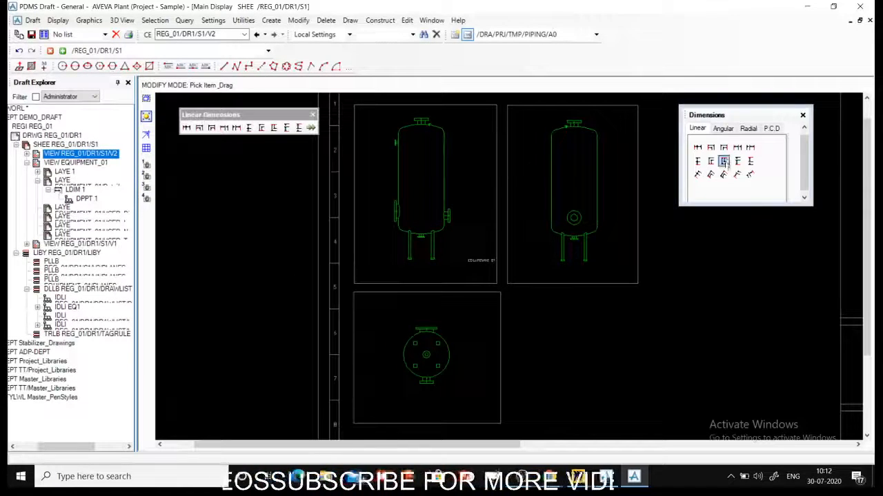
- Create a horizontal linear dimension with direction W between the two upper leg squares in the plan view, using PPoint cursor picks
scroll(493, 330, down, 2)
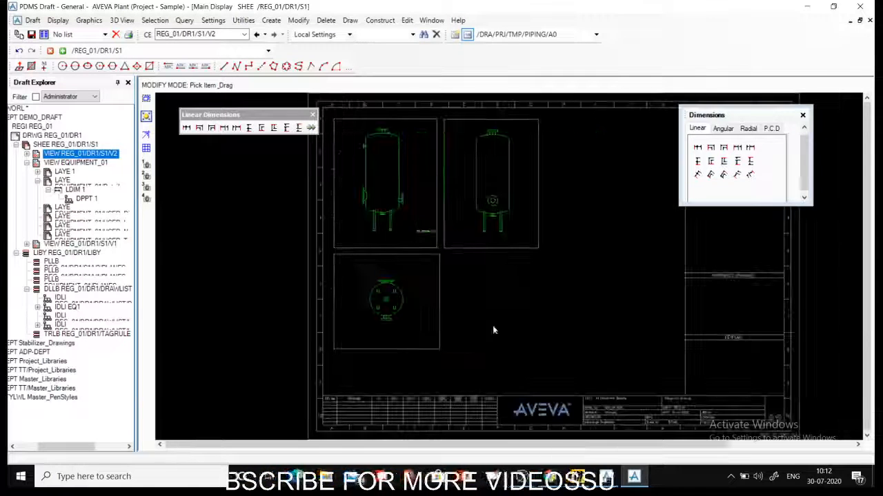
drag(361, 276, 413, 324)
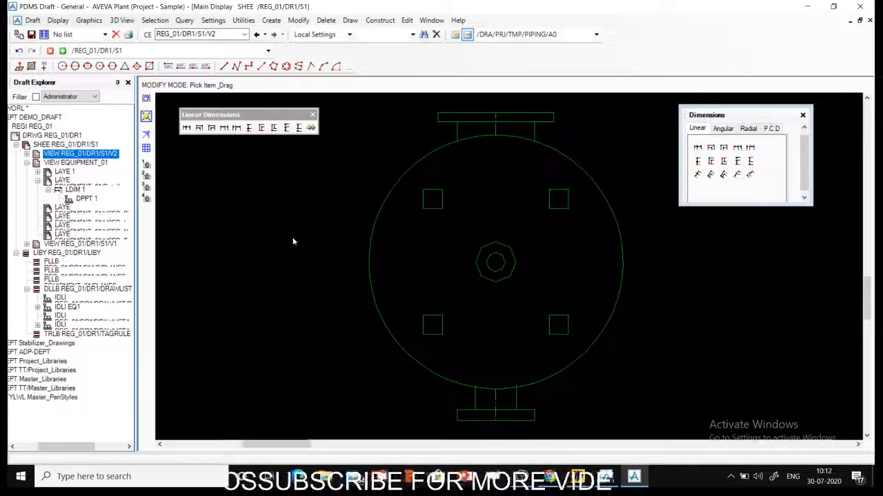
click(186, 129)
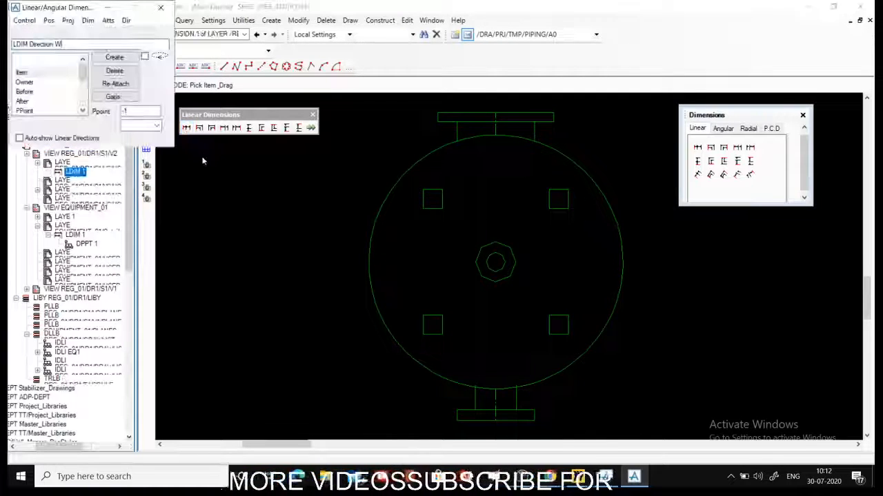
drag(63, 15, 219, 162)
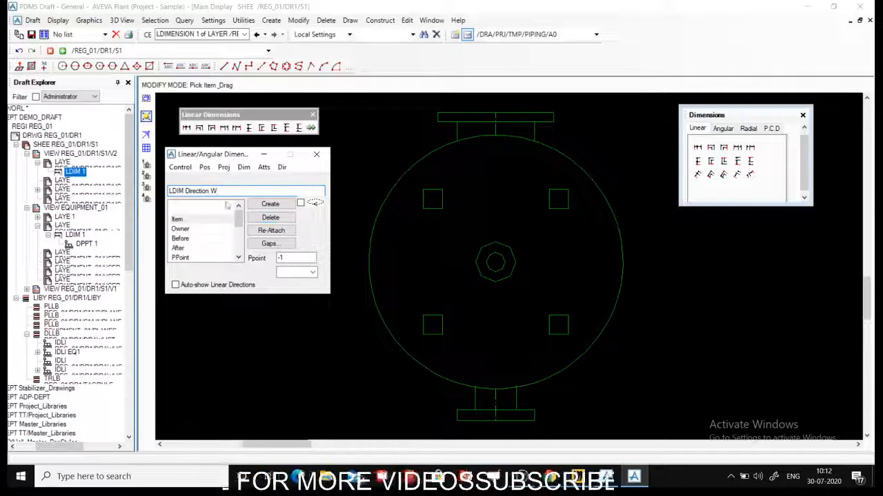
mouse_move(241, 221)
mouse_down()
mouse_move(247, 258)
mouse_move(246, 220)
mouse_up()
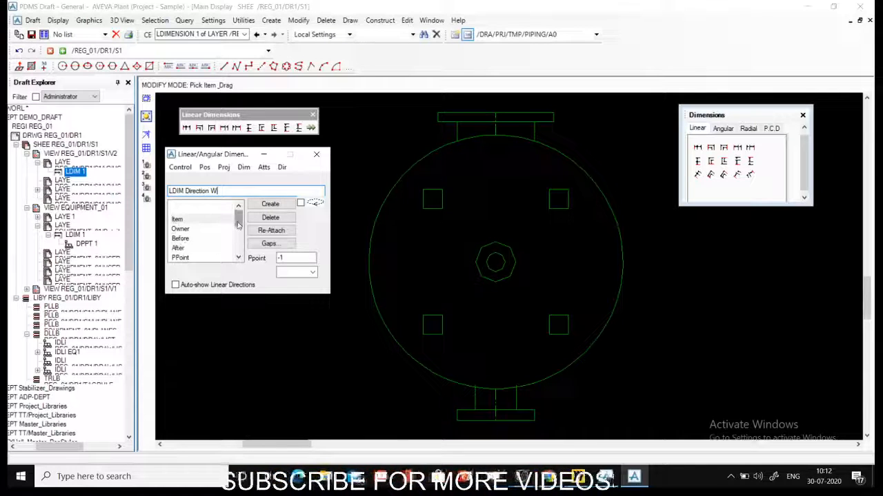
mouse_move(238, 219)
mouse_down()
mouse_move(240, 254)
mouse_move(245, 219)
mouse_up()
click(190, 257)
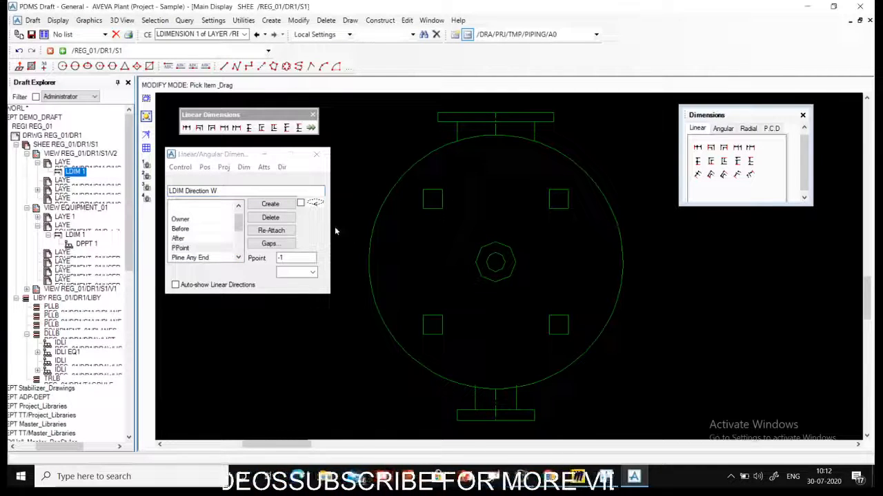
click(301, 203)
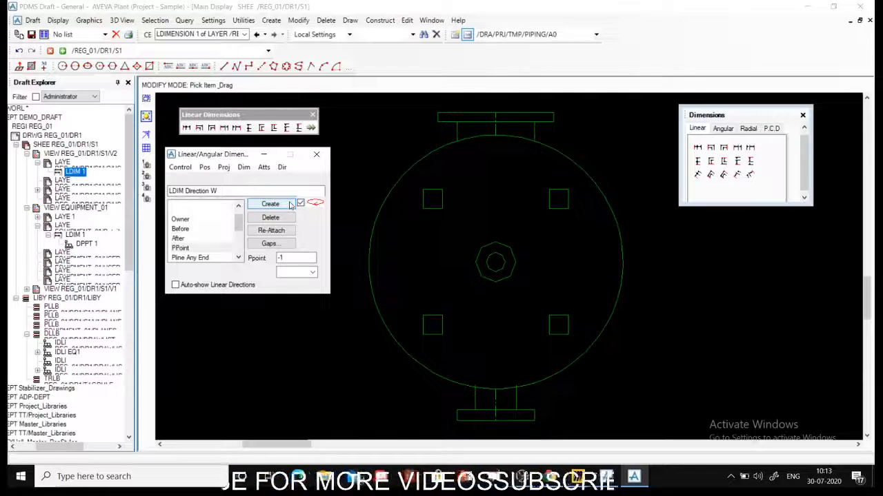
click(290, 205)
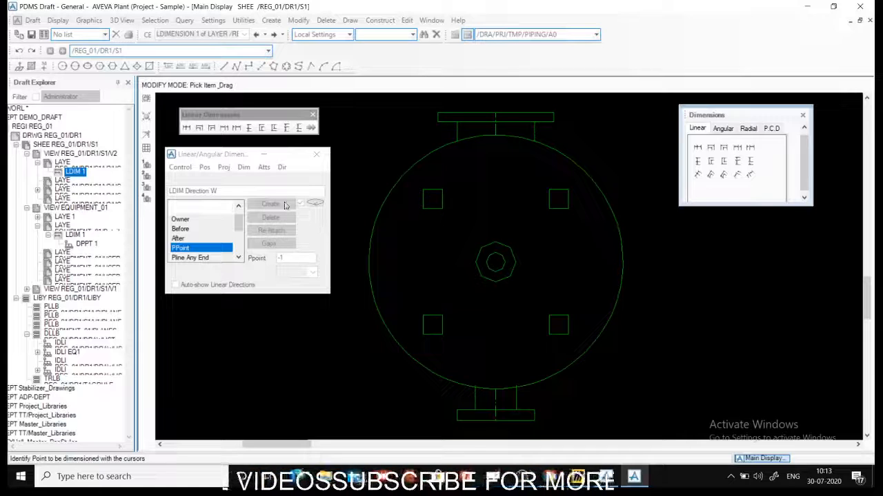
click(433, 200)
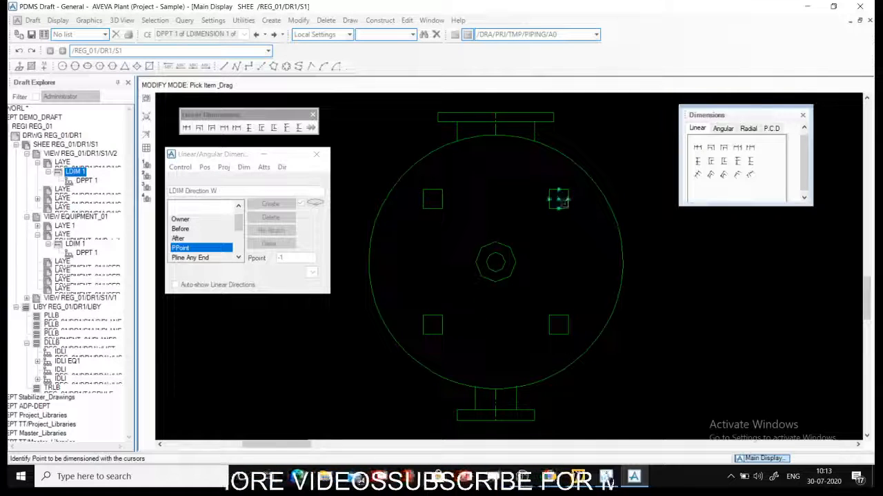
click(558, 199)
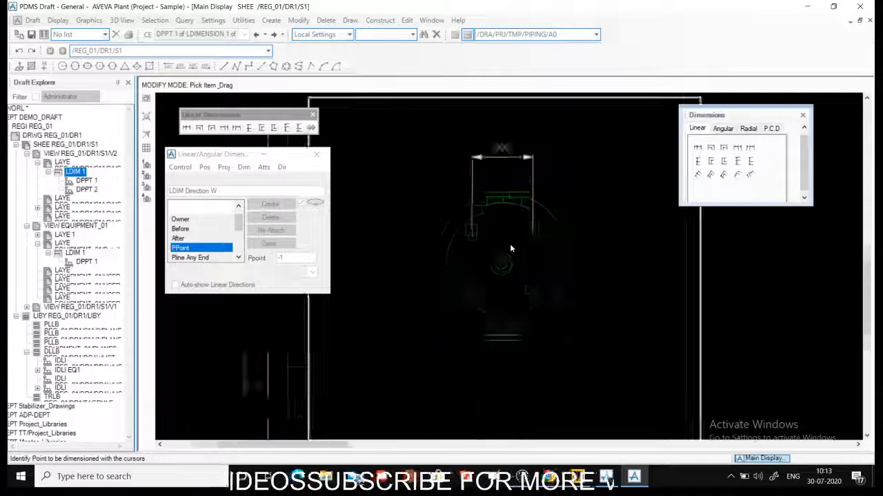
scroll(502, 188, down, 1)
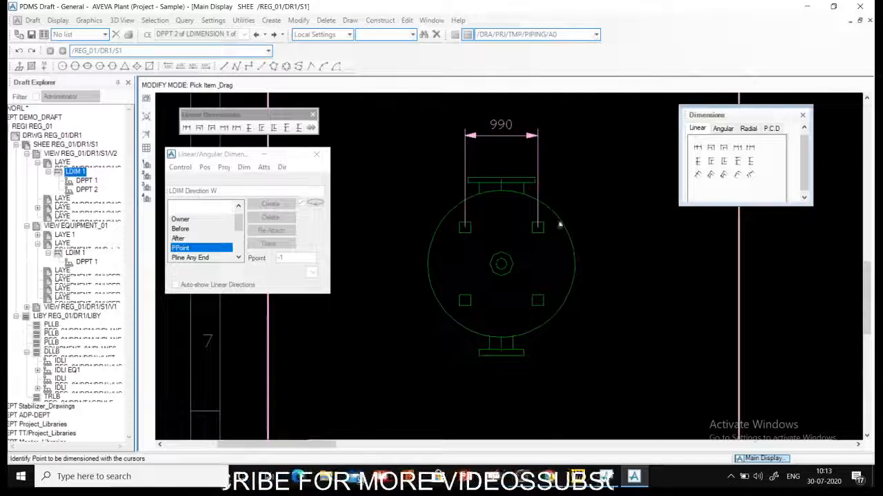
- Apply West as the dimension line direction and Angle 90 as the projection line direction, and dismiss the directions form
click(513, 238)
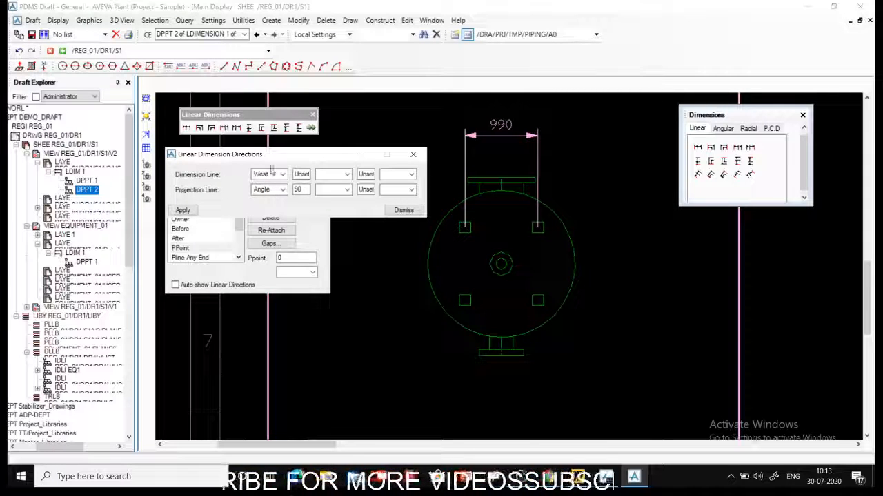
drag(309, 159, 312, 172)
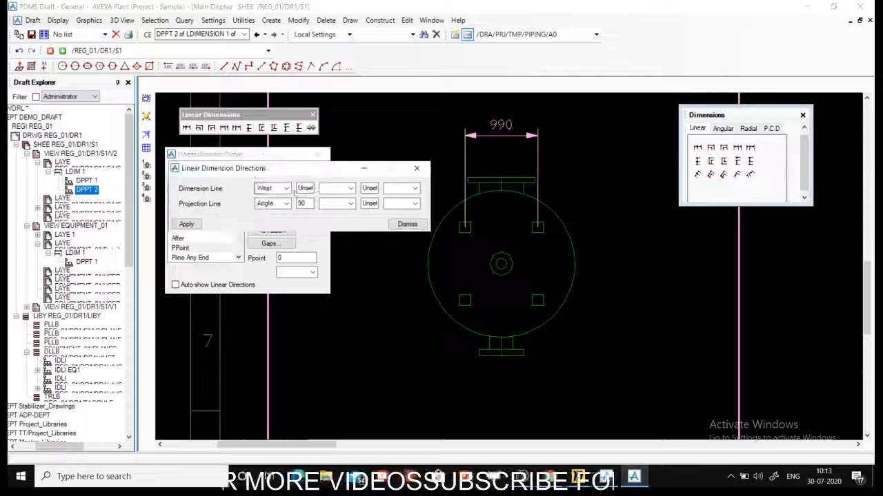
click(286, 188)
click(286, 200)
click(286, 203)
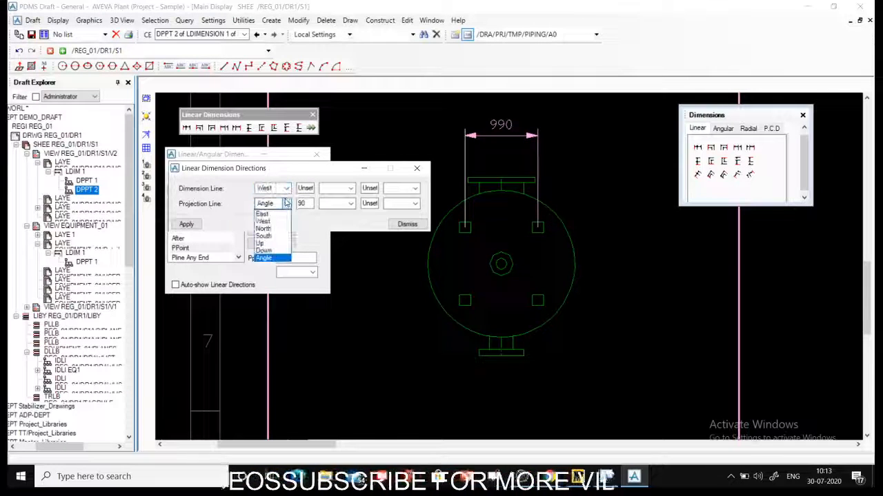
click(269, 256)
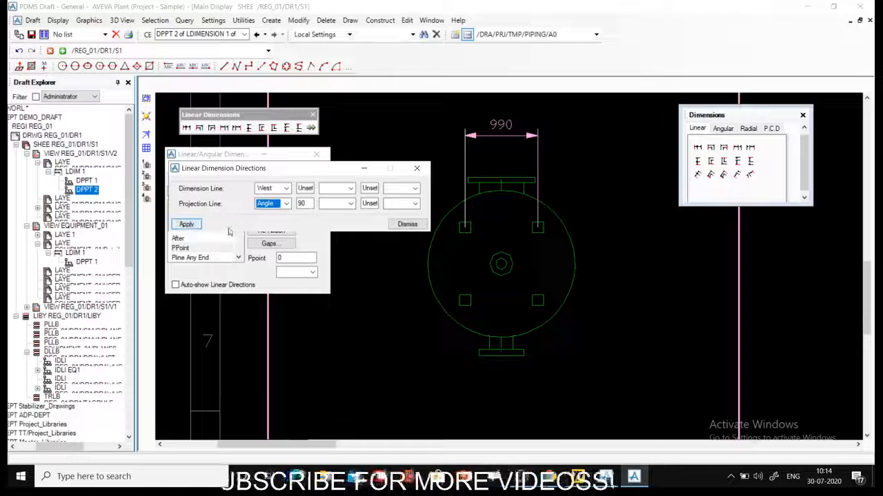
click(192, 228)
click(406, 224)
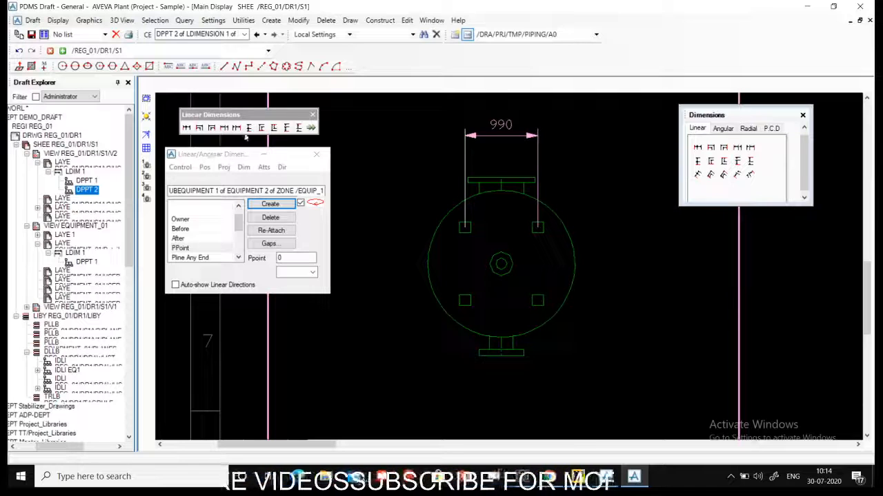
- Create a vertical linear dimension with direction N between the two left leg squares using PPoint picks, and close the dimension form
click(249, 128)
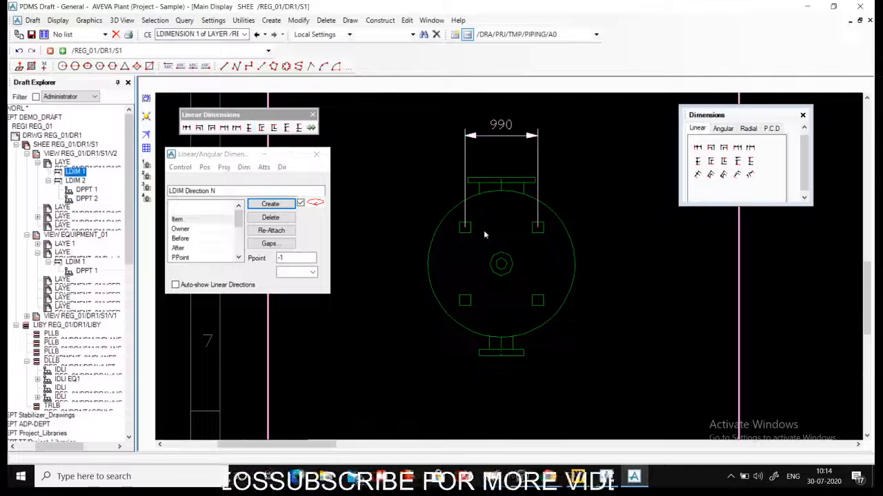
click(193, 257)
click(270, 203)
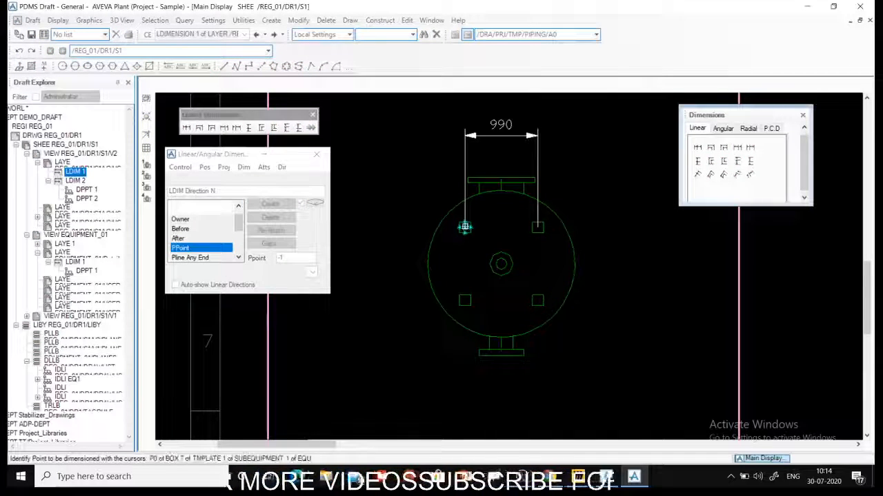
click(465, 227)
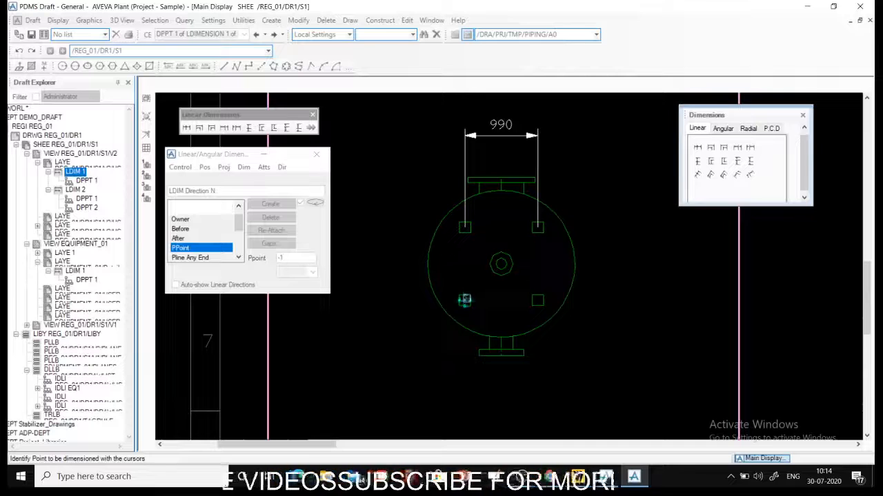
click(465, 300)
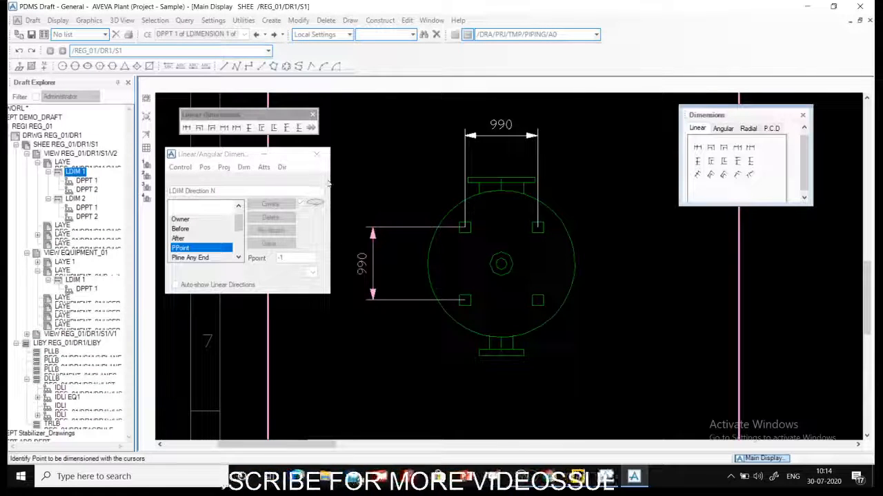
scroll(407, 304, down, 3)
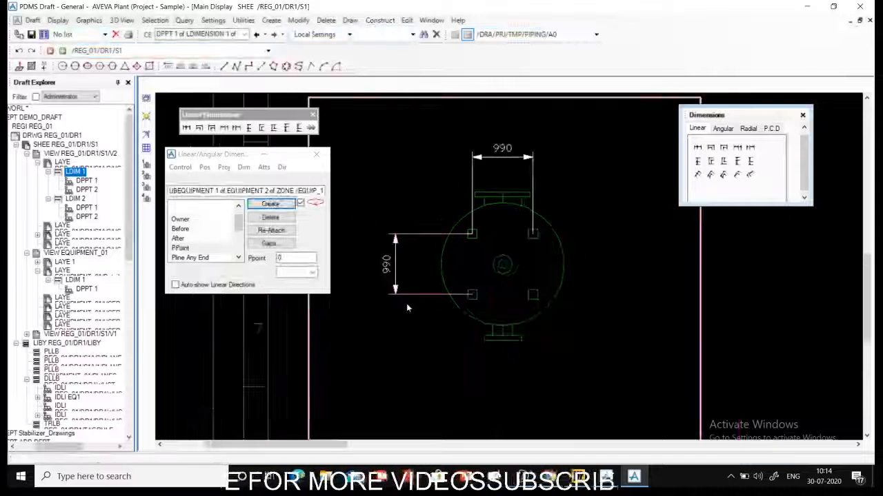
scroll(546, 209, up, 2)
scroll(538, 209, down, 2)
click(486, 201)
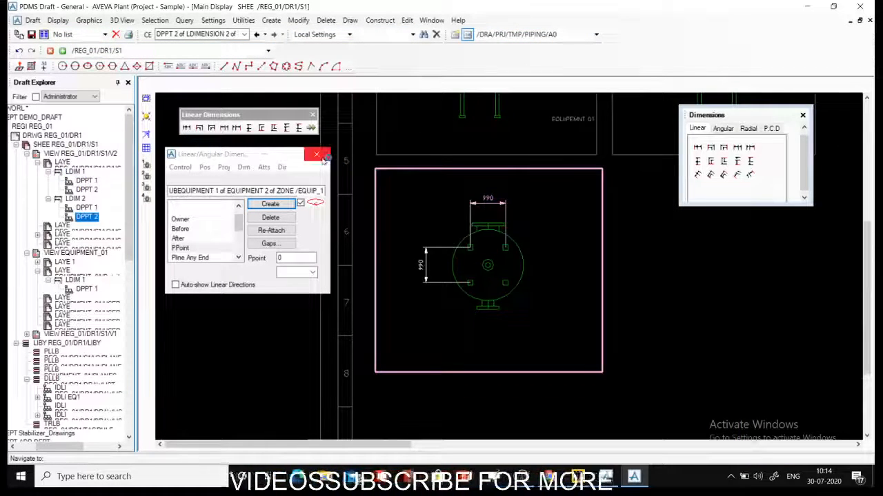
click(316, 154)
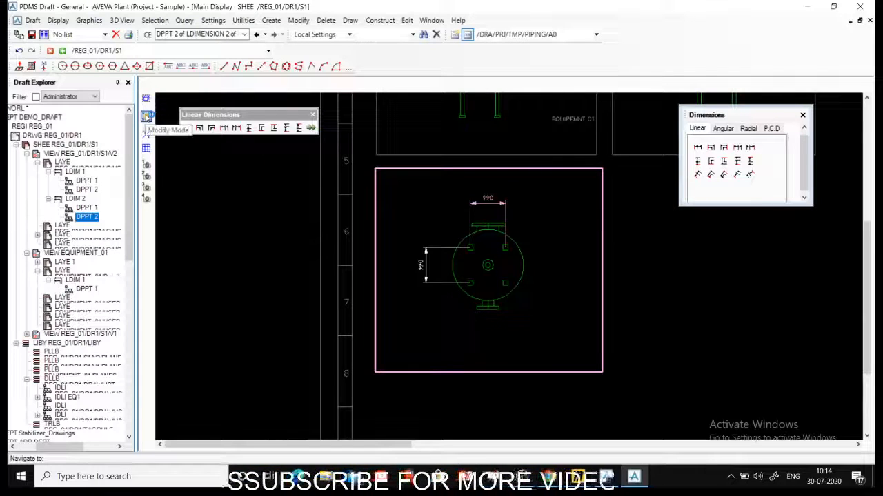
- In Modify Mode, move the text of the horizontal dimension down onto its dimension line between the arrowheads
click(146, 116)
click(490, 201)
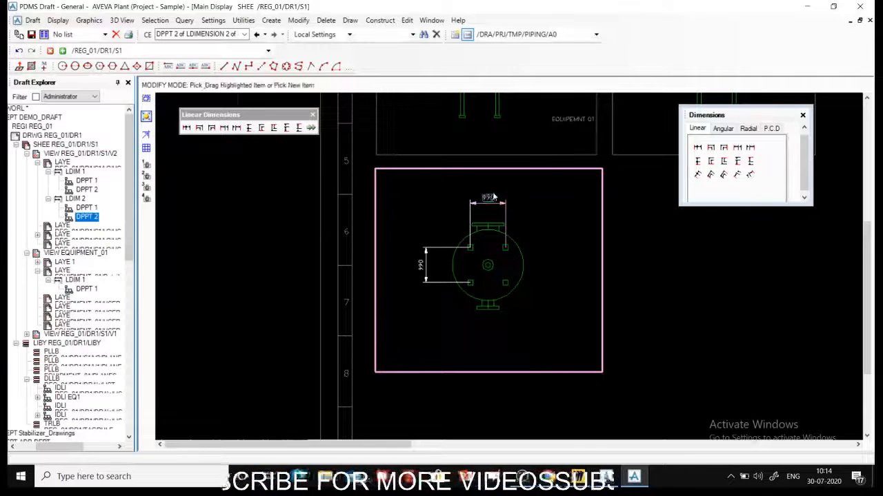
scroll(494, 197, up, 2)
scroll(494, 196, down, 1)
scroll(477, 150, up, 1)
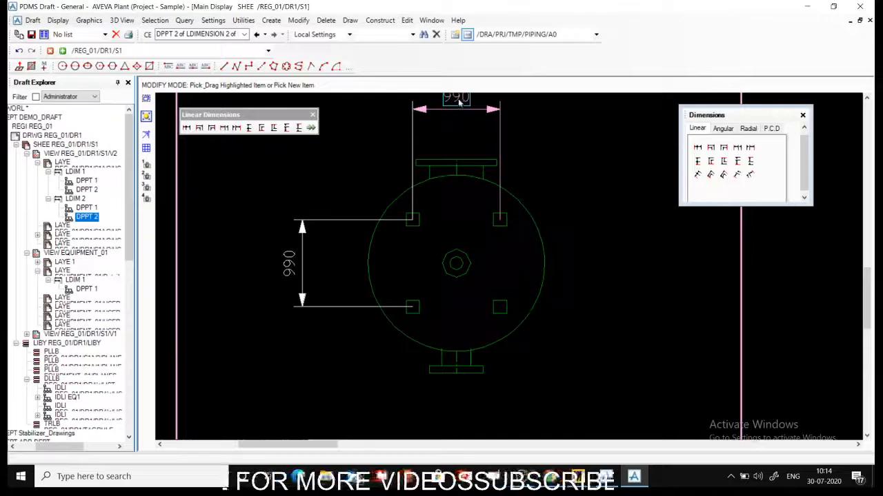
drag(459, 100, 457, 115)
click(522, 126)
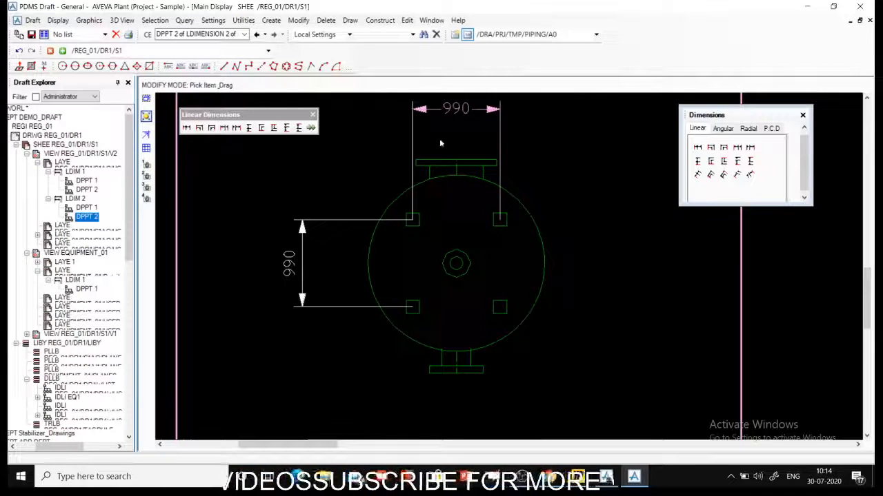
- Move the vertical dimension's text onto its dimension line between the arrowheads and leave Modify Mode
click(291, 267)
drag(293, 267, 335, 285)
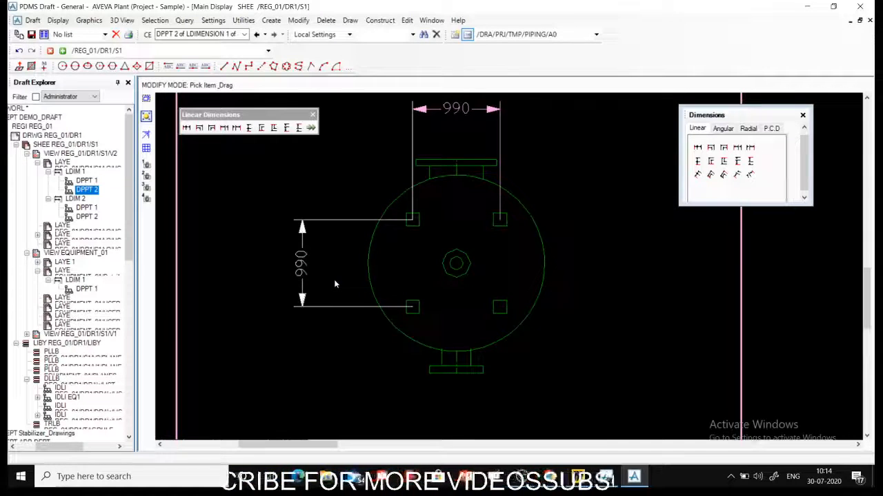
scroll(334, 284, down, 2)
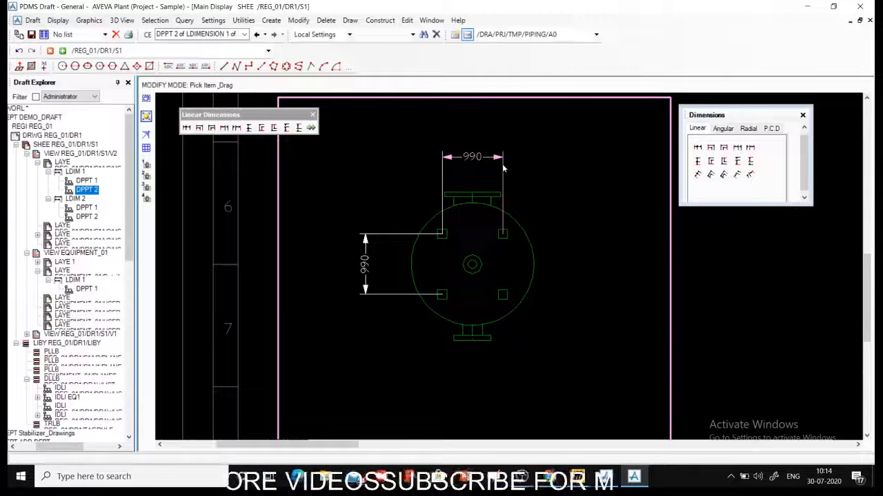
click(147, 117)
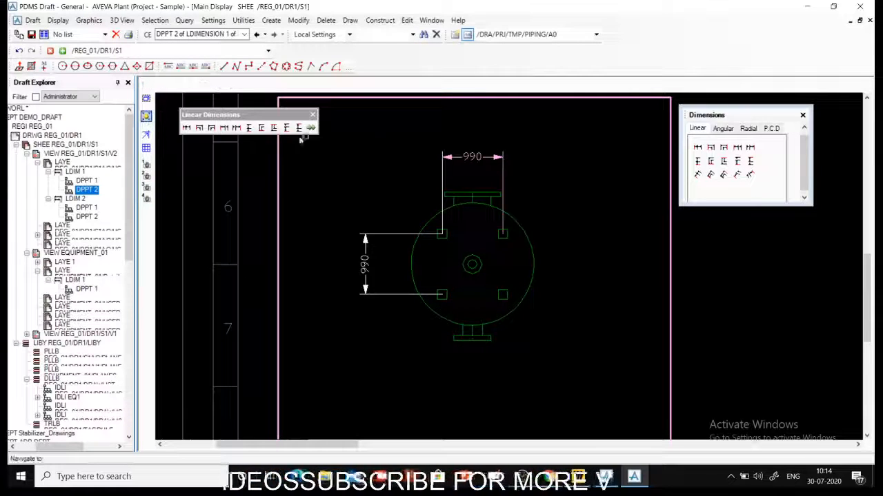
- In Modify Mode, move the horizontal leg dimension's line down closer to the vessel's upper nozzle in the plan view
click(445, 155)
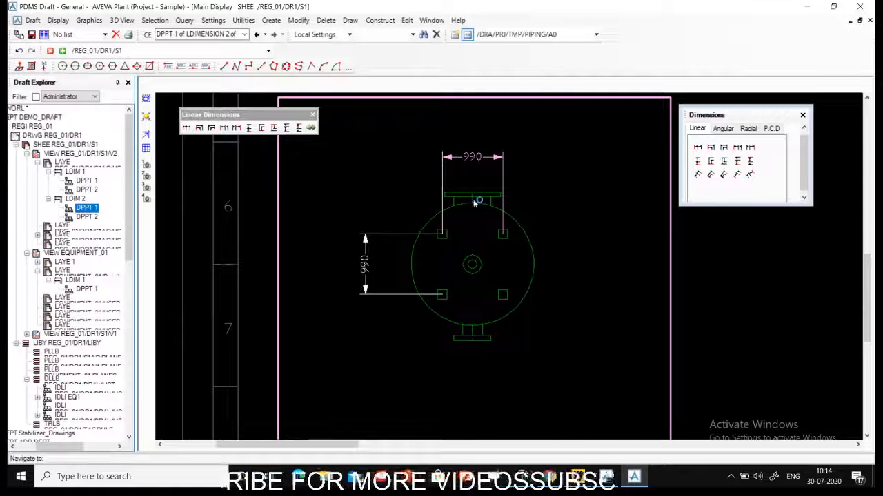
scroll(473, 201, down, 3)
scroll(483, 205, up, 5)
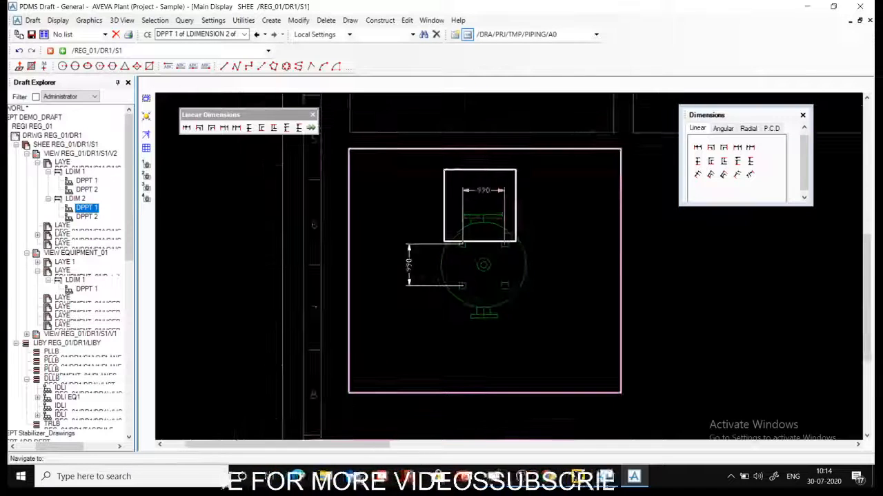
click(460, 198)
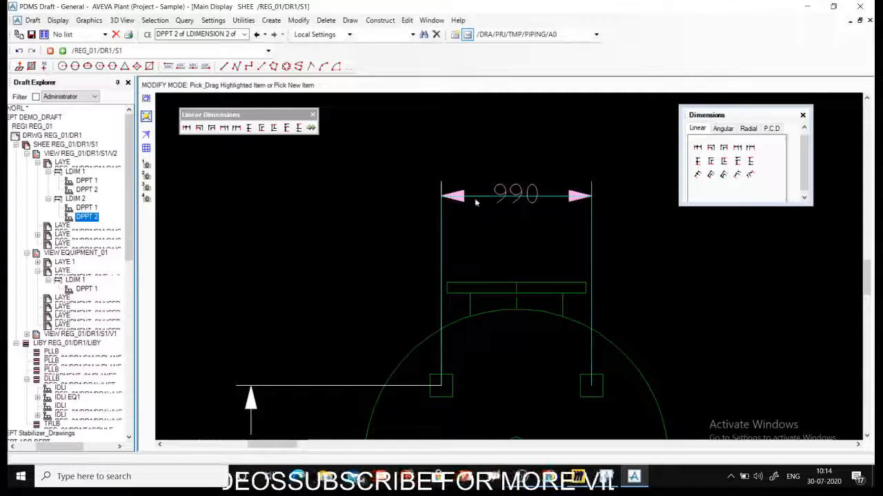
scroll(612, 214, down, 2)
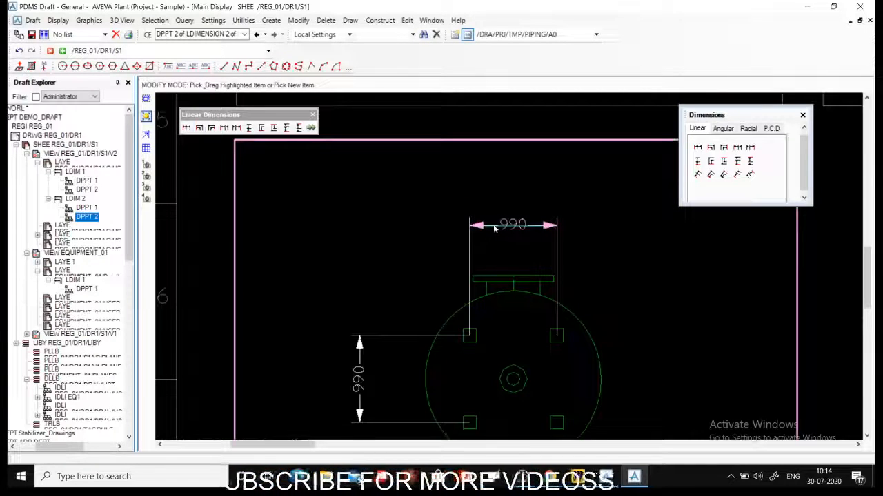
mouse_move(494, 229)
mouse_down()
mouse_move(506, 308)
mouse_move(504, 412)
mouse_move(483, 372)
mouse_move(496, 324)
mouse_move(500, 240)
mouse_up()
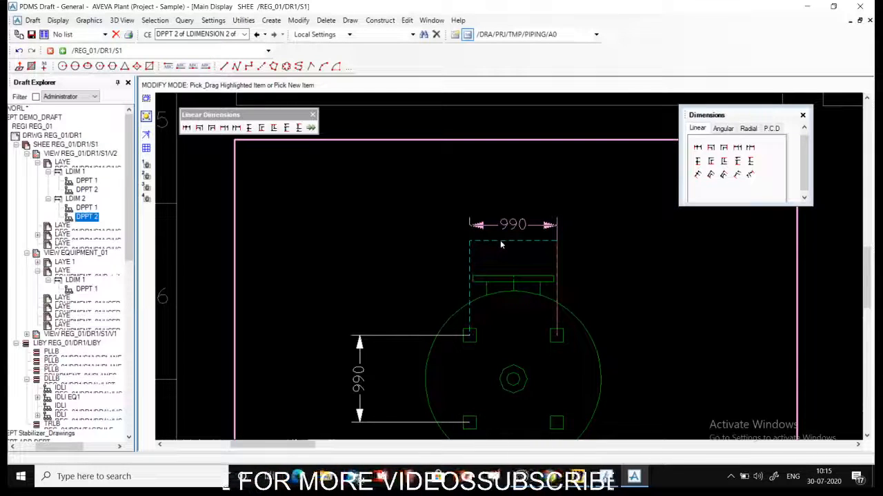
click(618, 264)
scroll(496, 258, down, 4)
scroll(493, 270, up, 3)
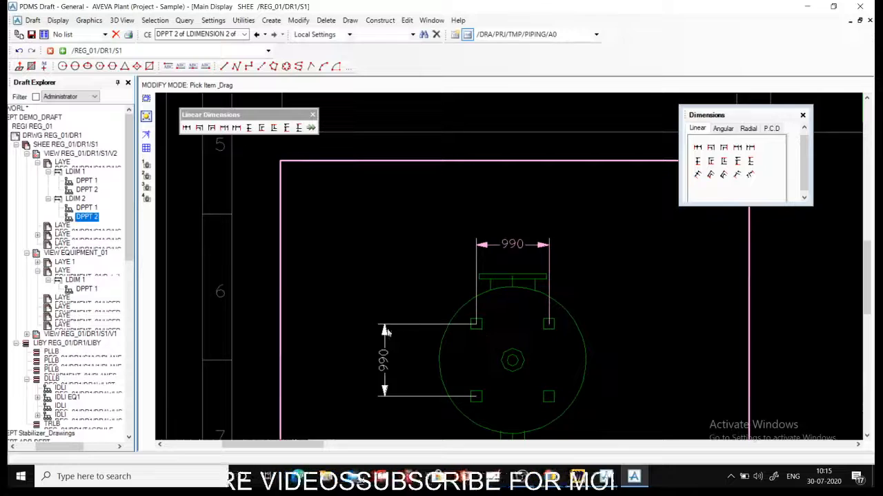
- Move the vertical leg dimension's line inward, closer to the vessel in the plan view
click(387, 332)
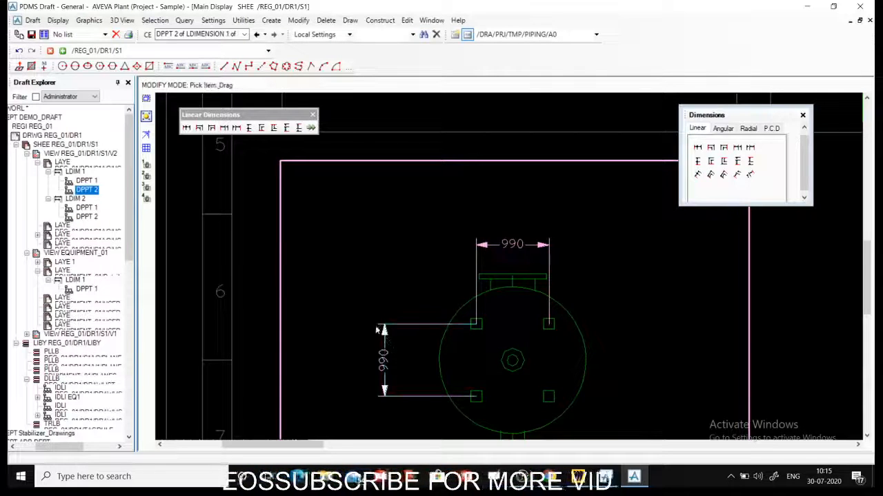
drag(384, 356, 417, 350)
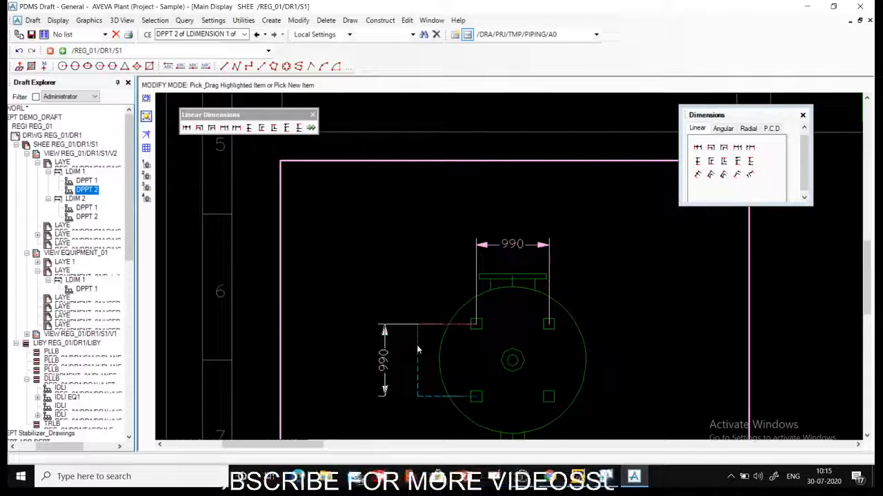
click(645, 351)
scroll(517, 258, up, 3)
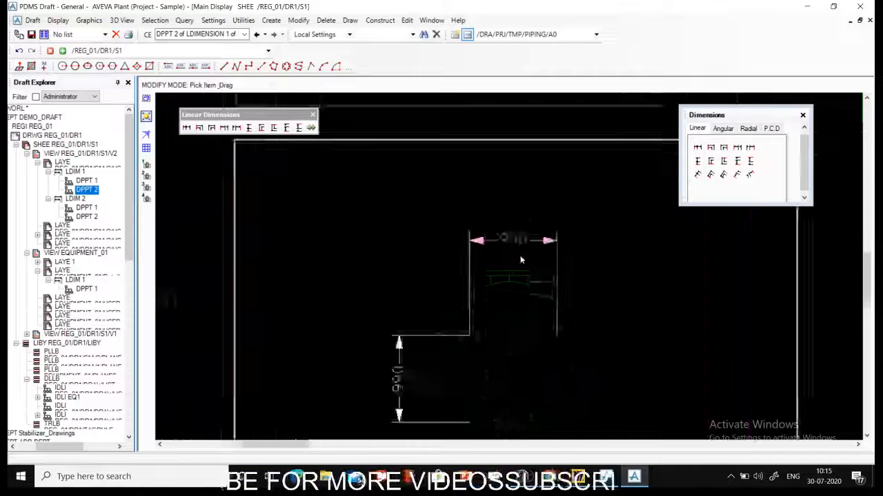
click(515, 232)
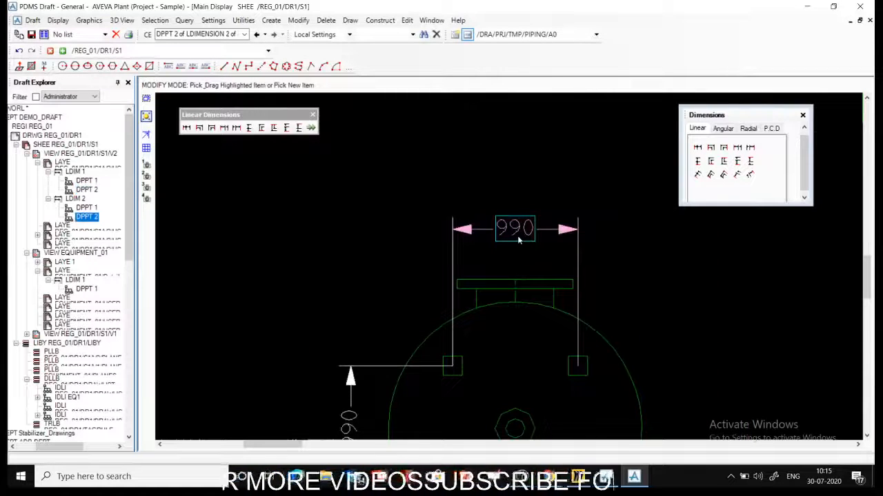
click(572, 231)
click(563, 235)
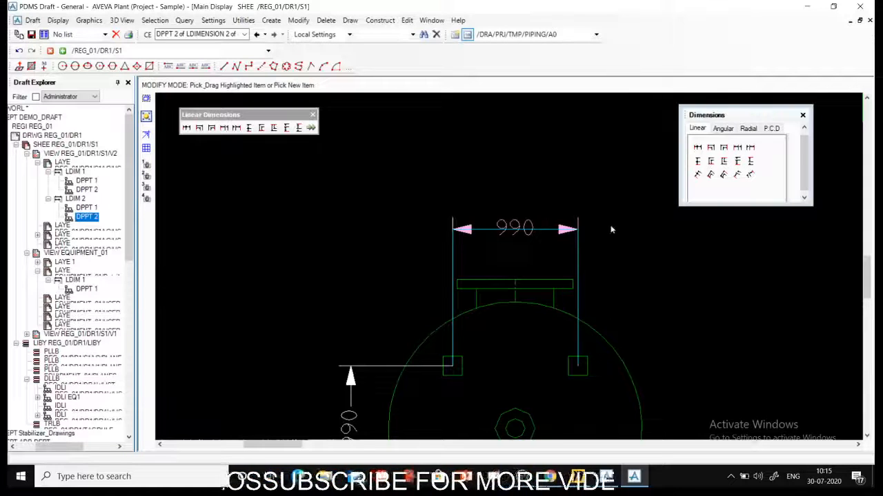
- Move the Linear Dimensions toolbar clear of the views and make the elevation view EQUIPMENT_01 the current element
scroll(564, 295, down, 5)
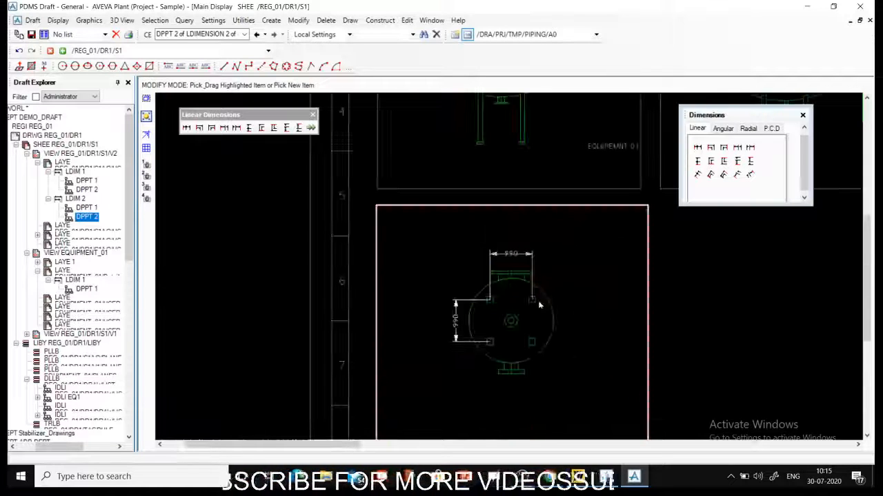
scroll(562, 300, down, 4)
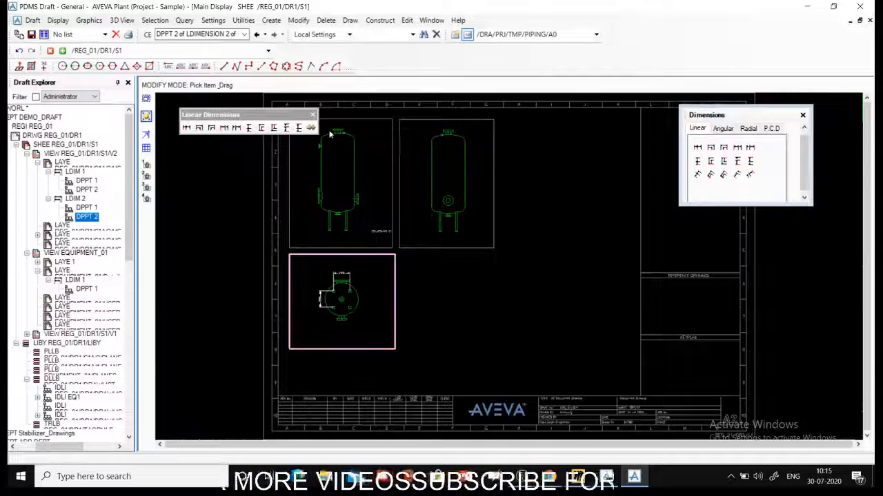
drag(288, 116, 265, 100)
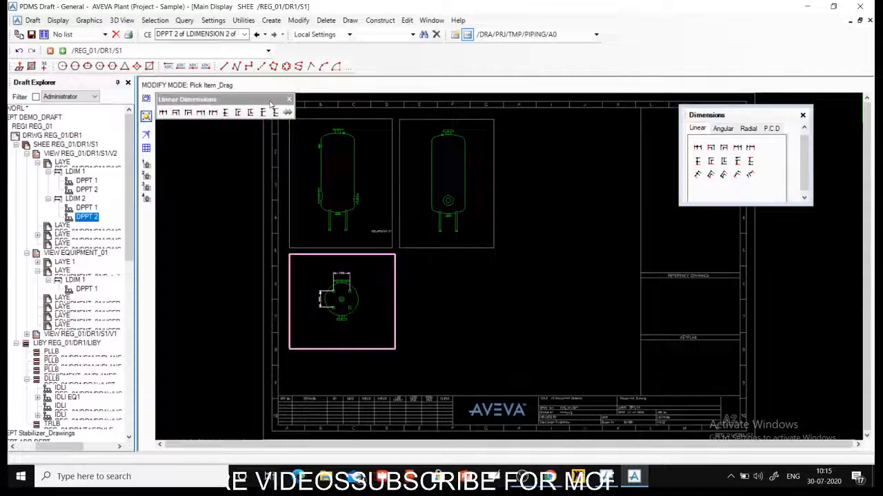
click(304, 131)
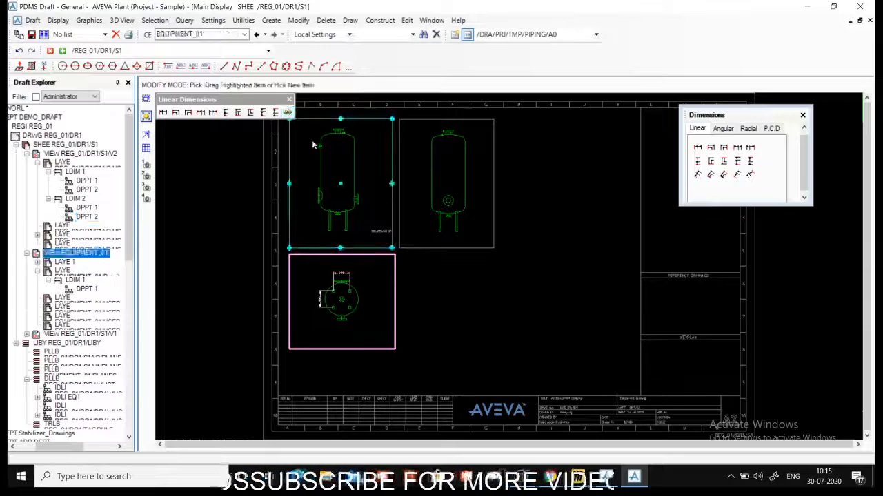
middle_drag(356, 196, 366, 225)
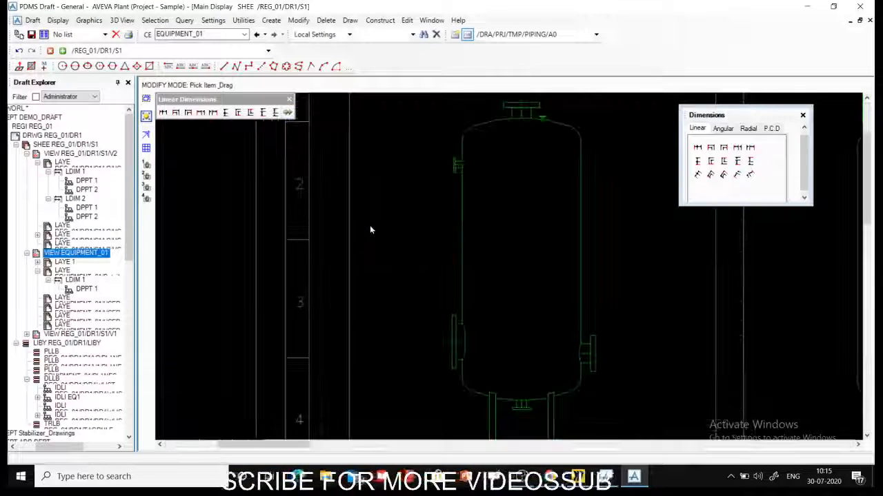
scroll(421, 258, down, 1)
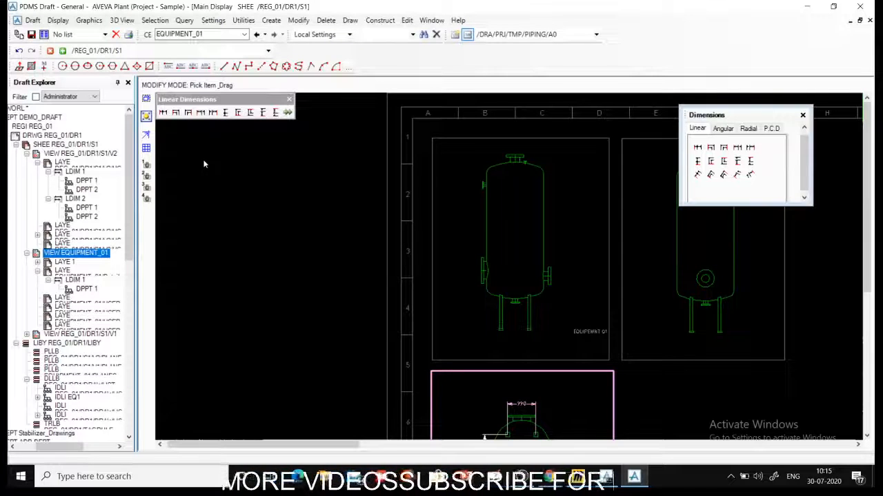
- Create a vertical linear dimension with direction U from the right leg's base to the bottom nozzle's flange face using PPoint picks
click(226, 113)
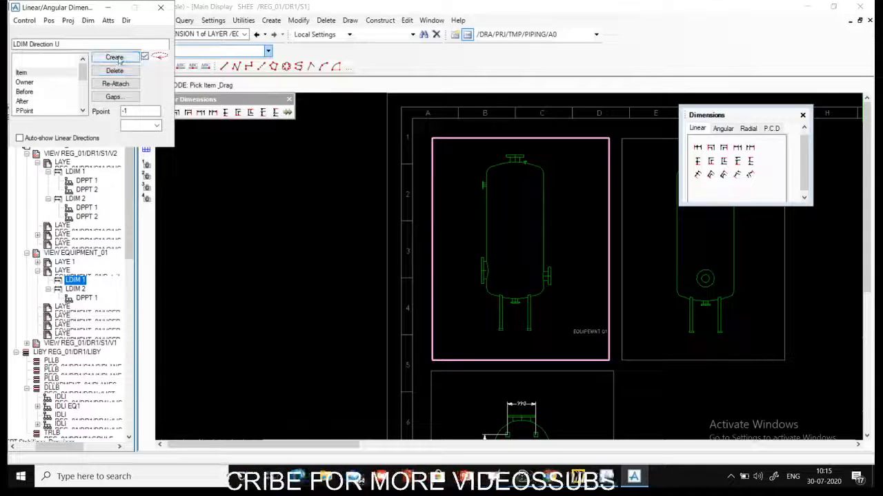
click(43, 111)
click(115, 58)
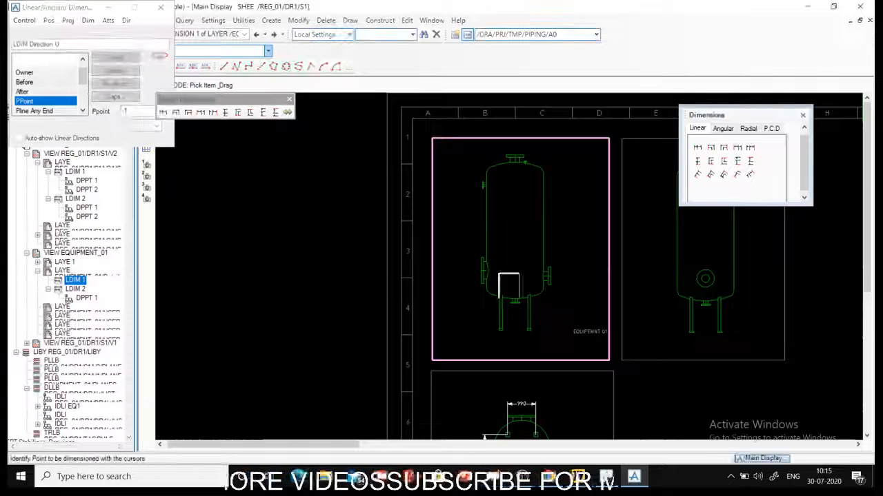
scroll(531, 323, up, 5)
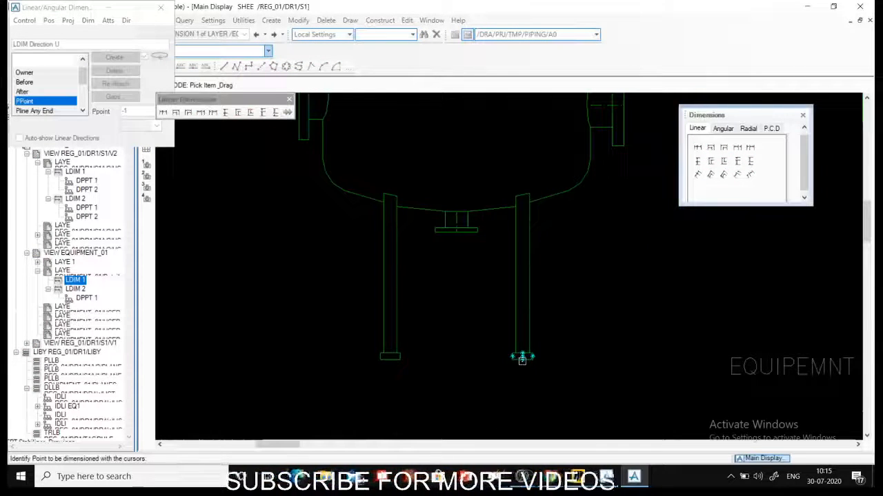
click(522, 357)
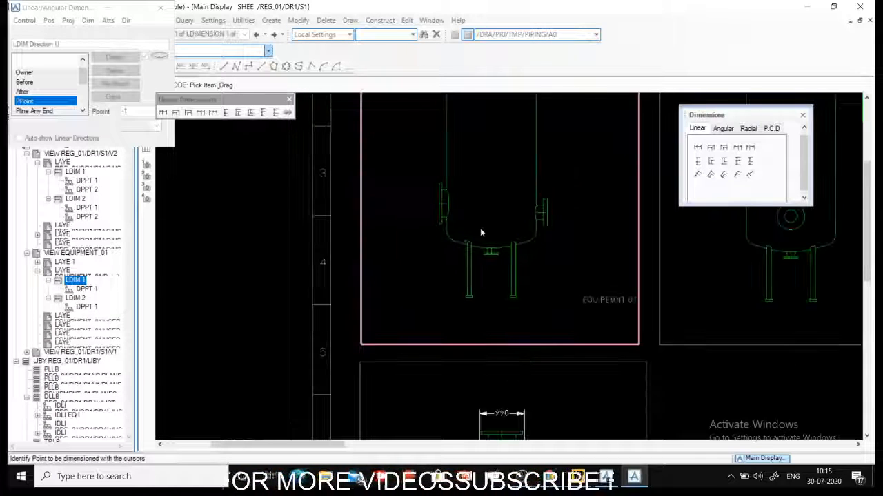
scroll(518, 276, up, 3)
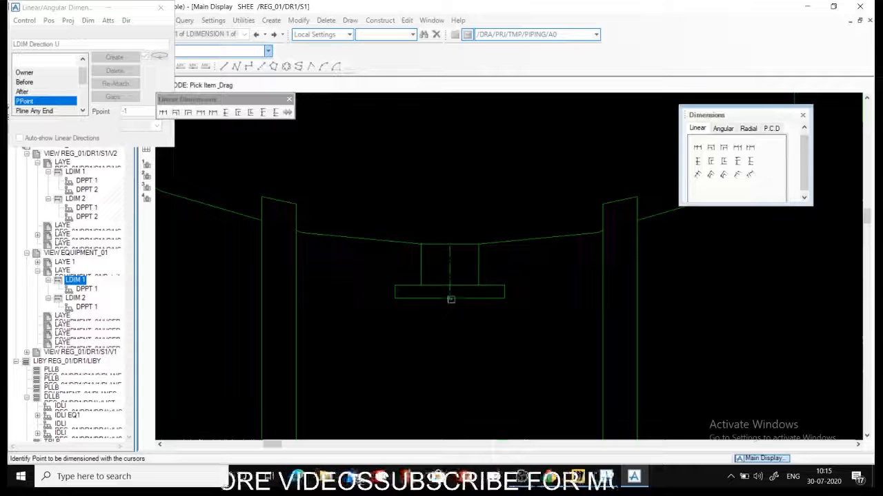
click(450, 299)
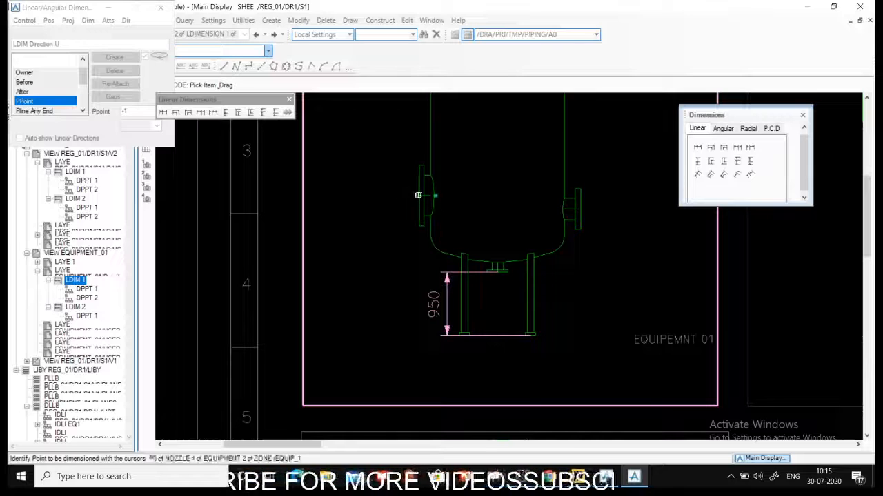
- Extend the vertical dimension chain to the lower and upper left nozzles and both ends of the top nozzle, and close the form
click(421, 194)
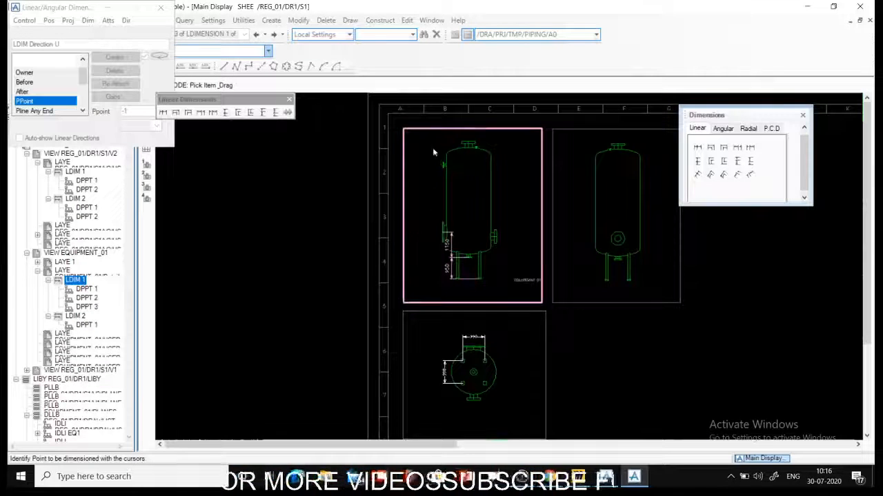
scroll(432, 147, up, 5)
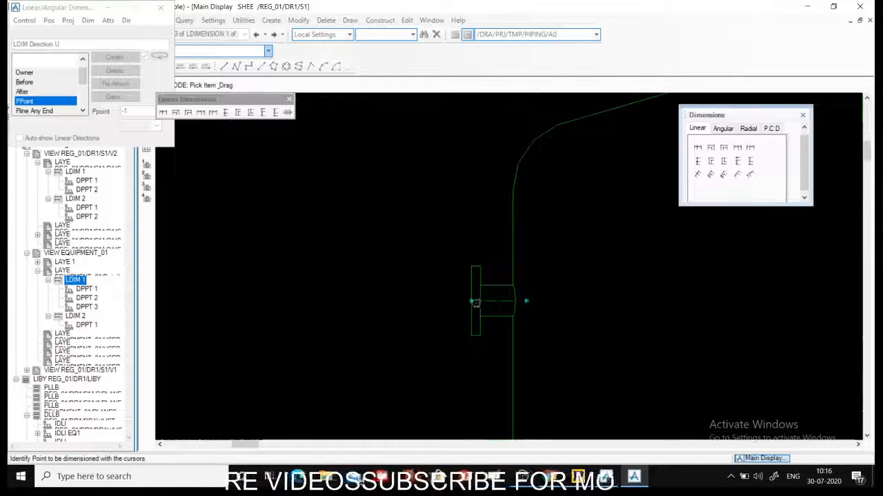
click(475, 301)
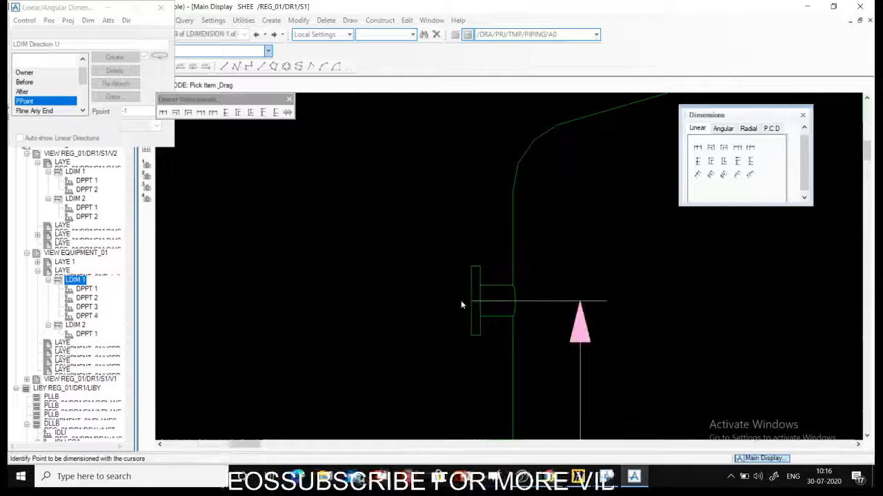
scroll(565, 207, up, 5)
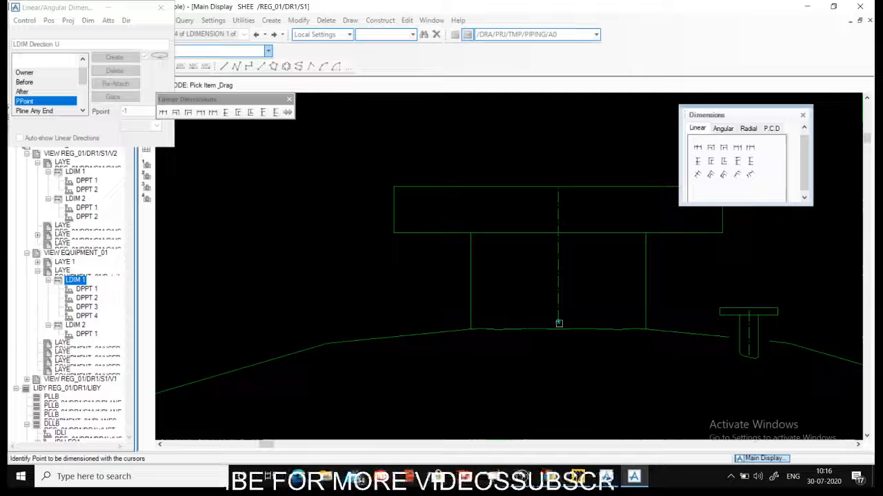
click(559, 322)
scroll(509, 224, up, 5)
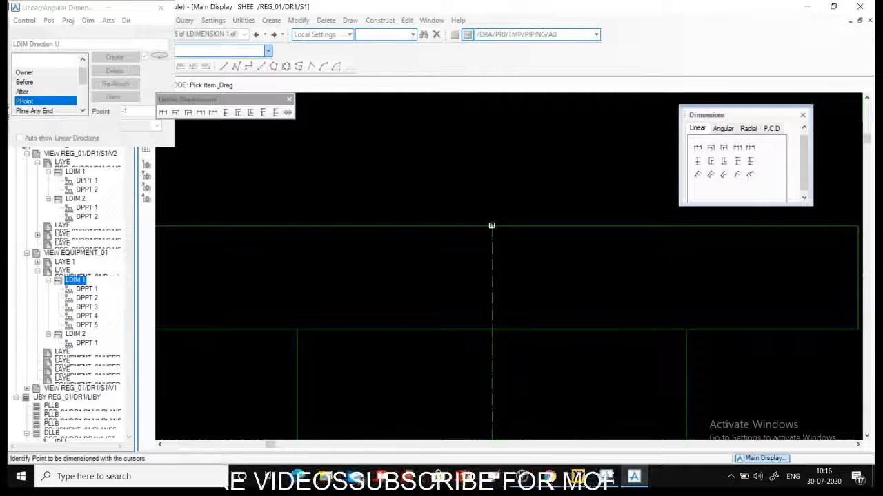
click(491, 225)
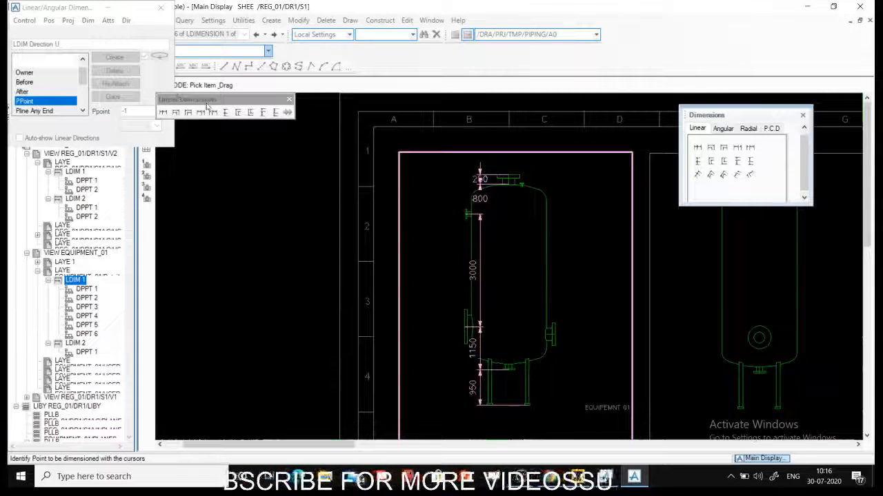
click(158, 8)
- In Modify Mode, move the chained vertical dimension line outside the vessel, to the left of its side nozzles
drag(426, 153, 514, 383)
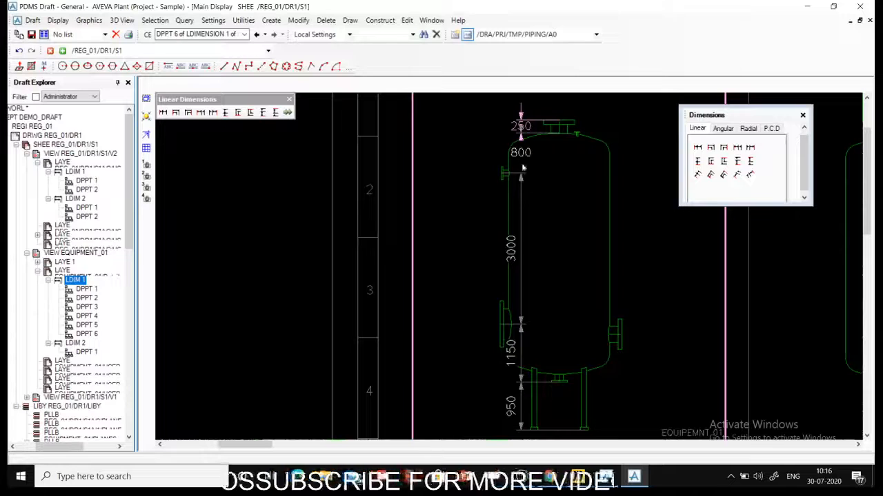
click(511, 255)
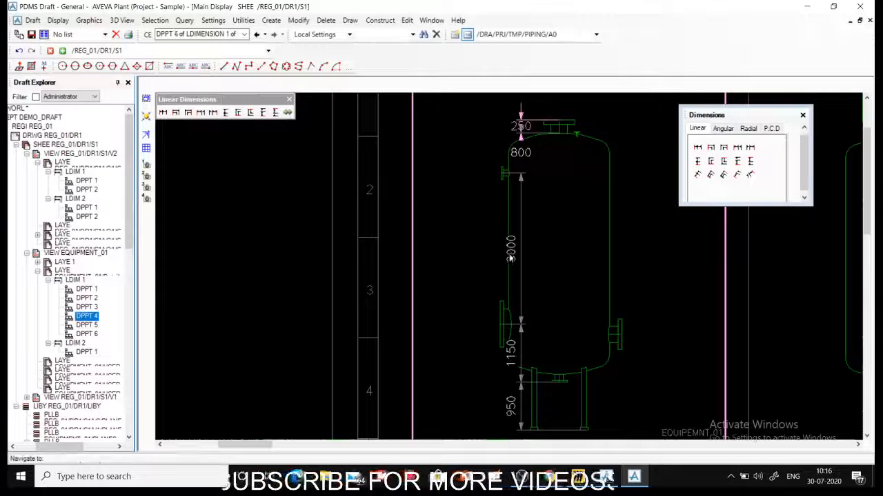
click(146, 119)
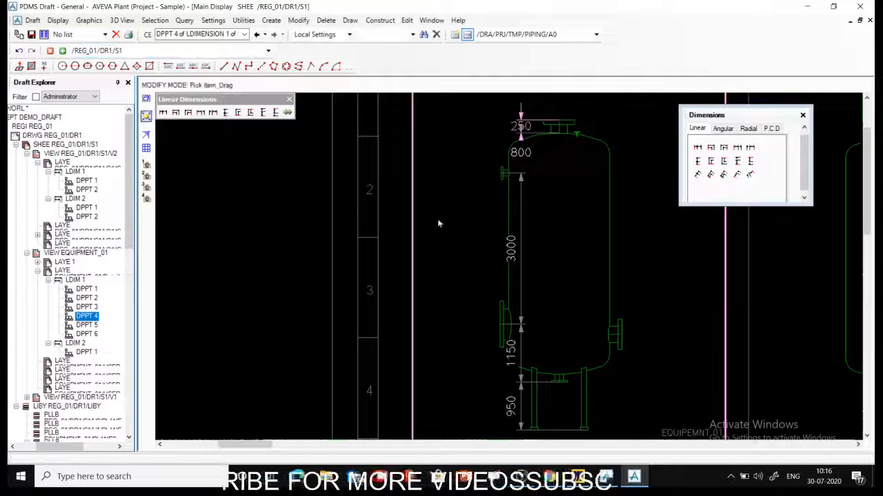
click(518, 269)
click(521, 276)
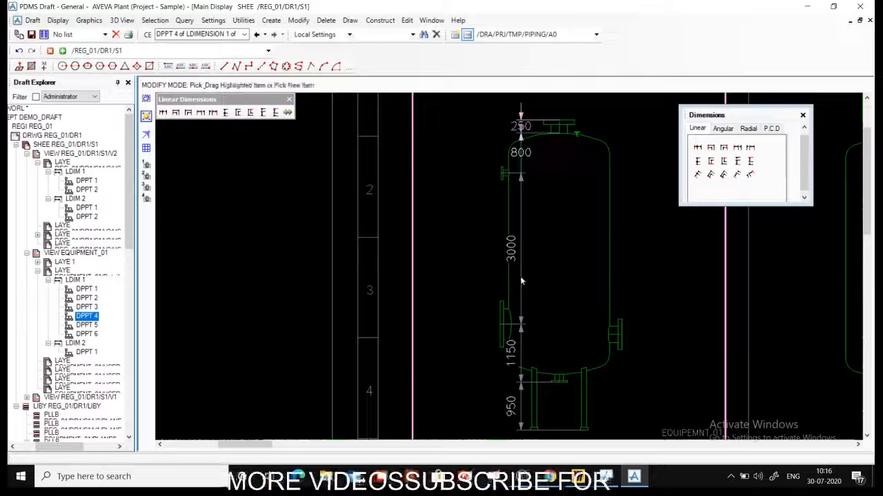
drag(522, 282, 457, 288)
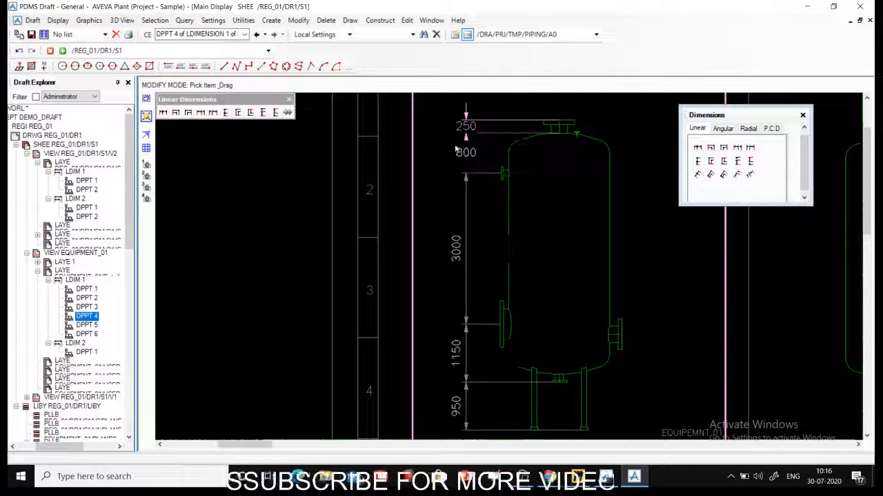
scroll(452, 144, up, 3)
scroll(451, 143, down, 4)
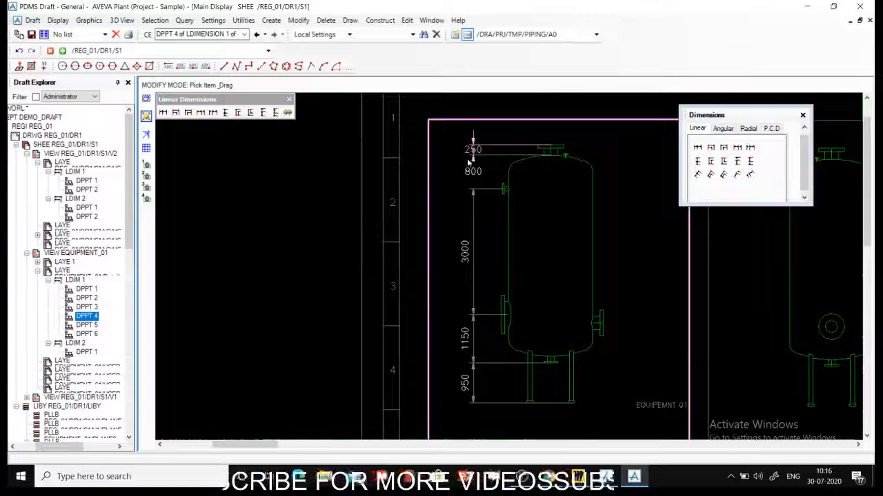
- Delete the 800 dimension point (DPPT 5) from the elevation's vertical dimension chain, near the top nozzle
scroll(473, 155, up, 5)
scroll(489, 205, down, 4)
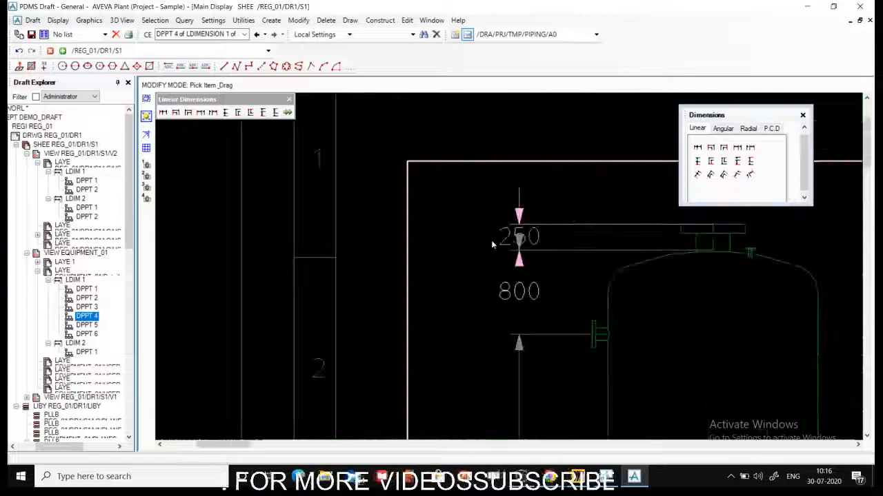
scroll(524, 269, up, 2)
click(541, 292)
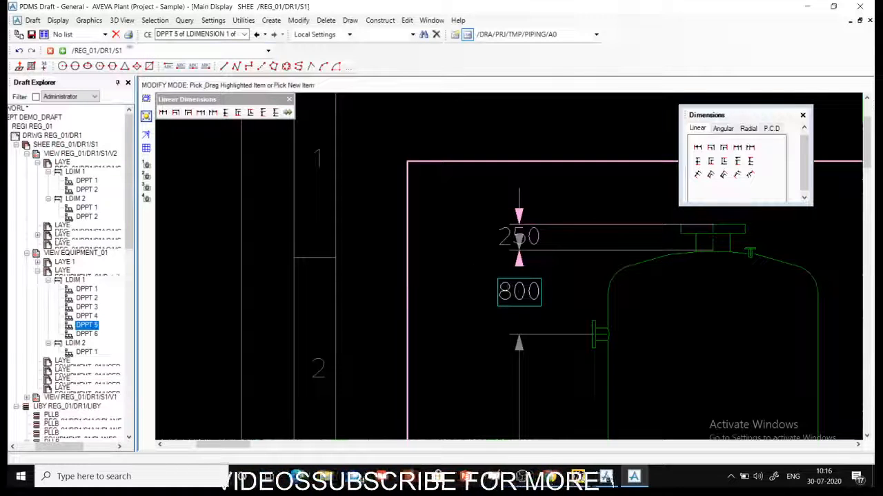
click(116, 35)
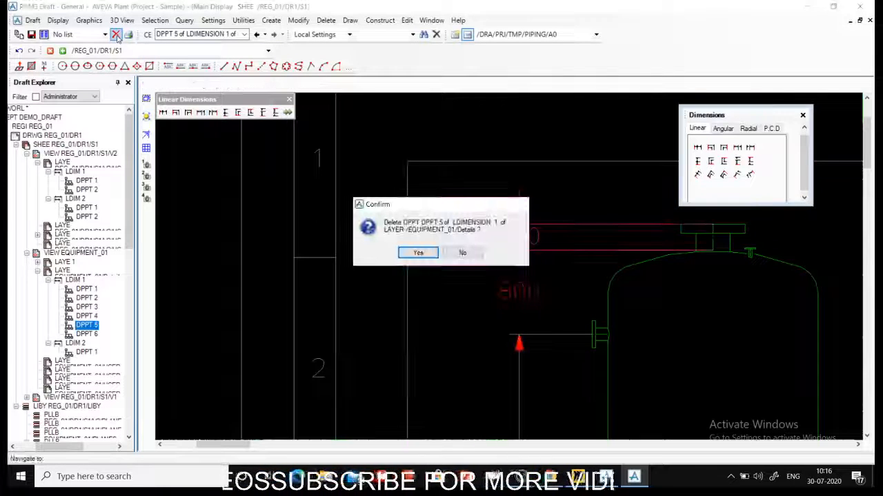
click(431, 258)
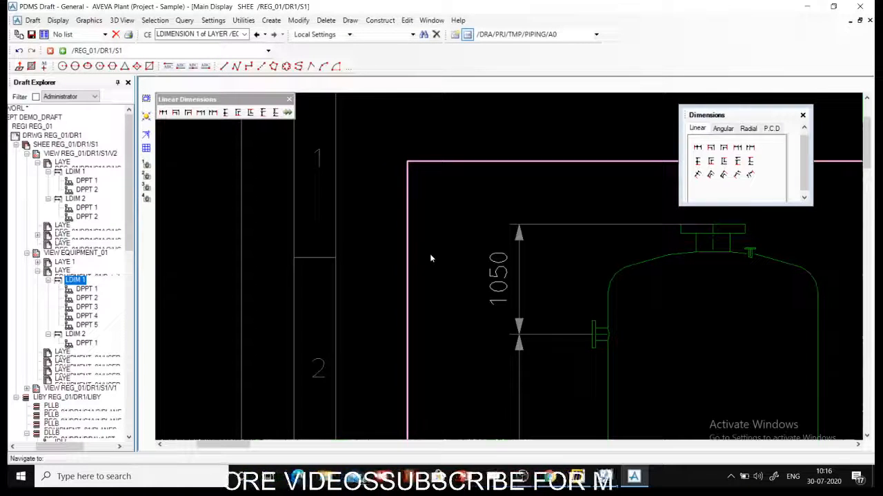
- In Modify Mode, move the 950 dimension text at the vessel's legs onto its vertical dimension line
scroll(529, 321, down, 4)
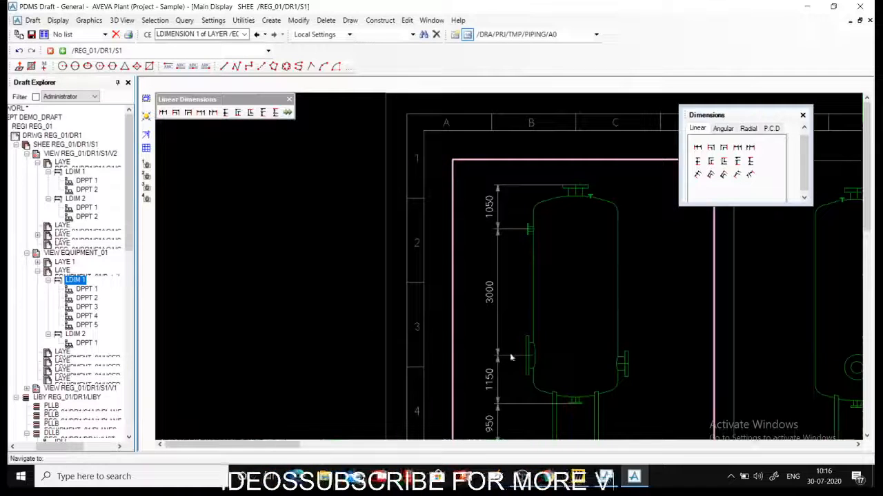
click(492, 386)
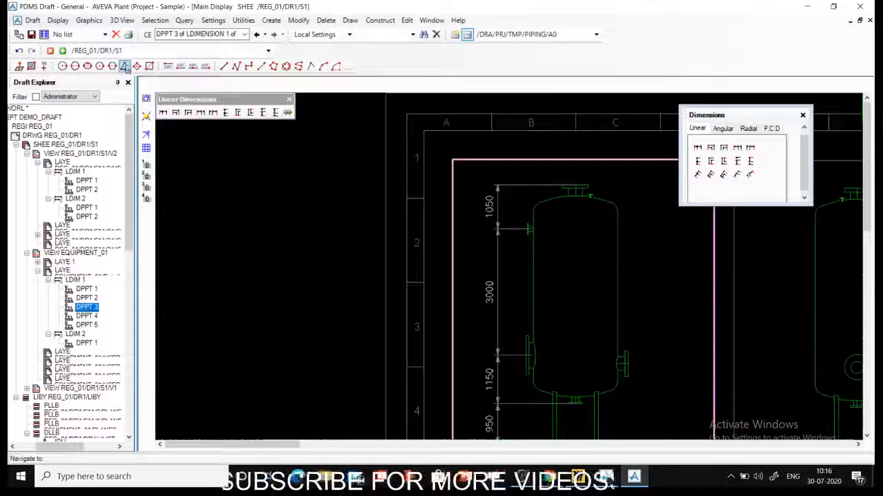
click(146, 116)
click(491, 424)
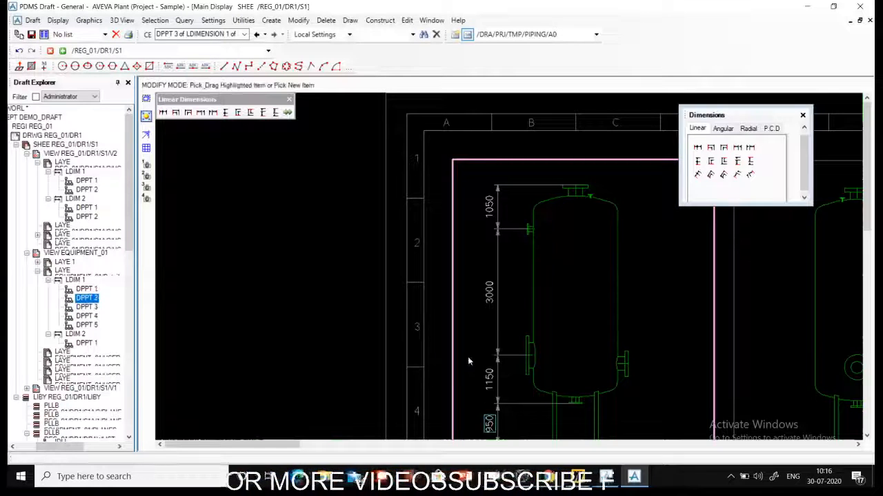
scroll(469, 361, down, 1)
middle_drag(525, 436, 483, 386)
scroll(479, 384, up, 2)
drag(424, 369, 448, 359)
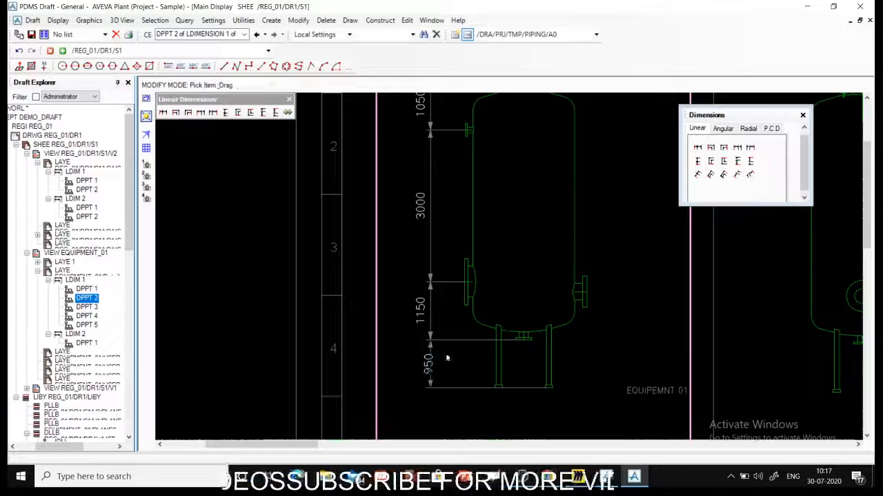
- Move the 1150 and 3000 dimension texts onto the elevation's vertical dimension line
click(421, 313)
drag(428, 316, 437, 316)
click(423, 216)
drag(423, 216, 442, 203)
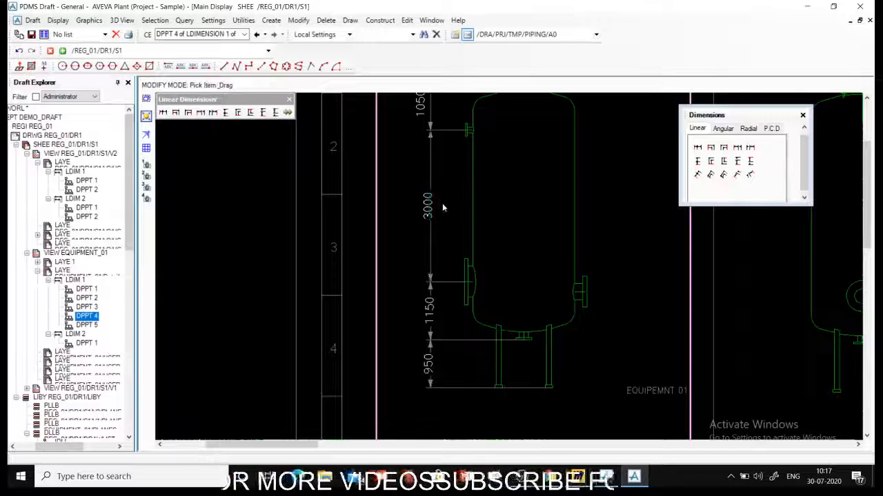
scroll(447, 207, down, 2)
scroll(452, 227, up, 2)
click(418, 204)
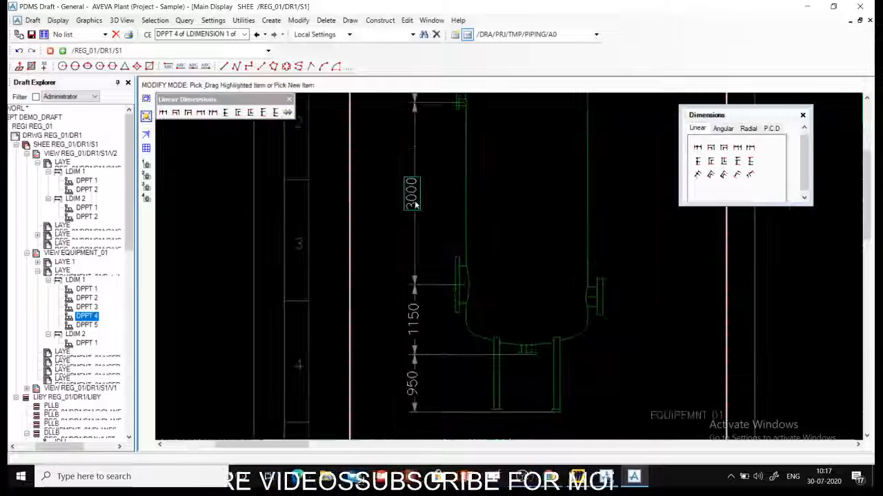
click(422, 205)
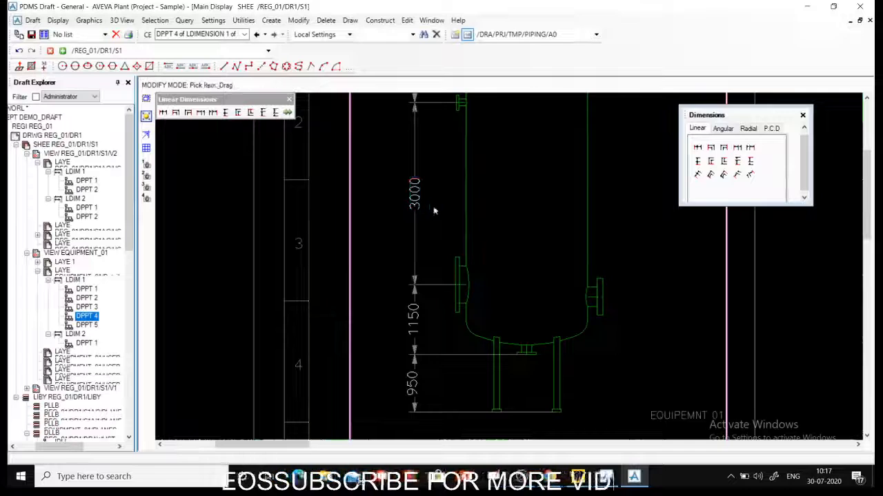
- Move the 1050 dimension text beside the top nozzle onto the vertical dimension line
scroll(427, 193, down, 2)
click(443, 153)
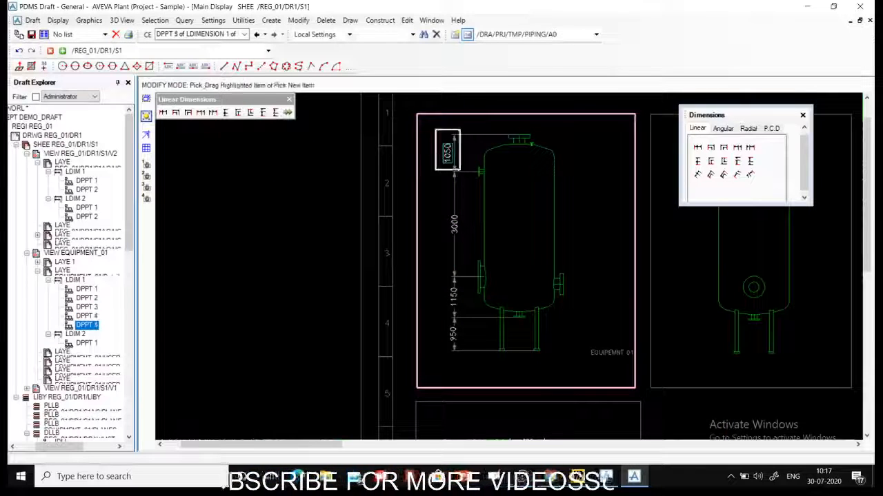
scroll(446, 151, up, 3)
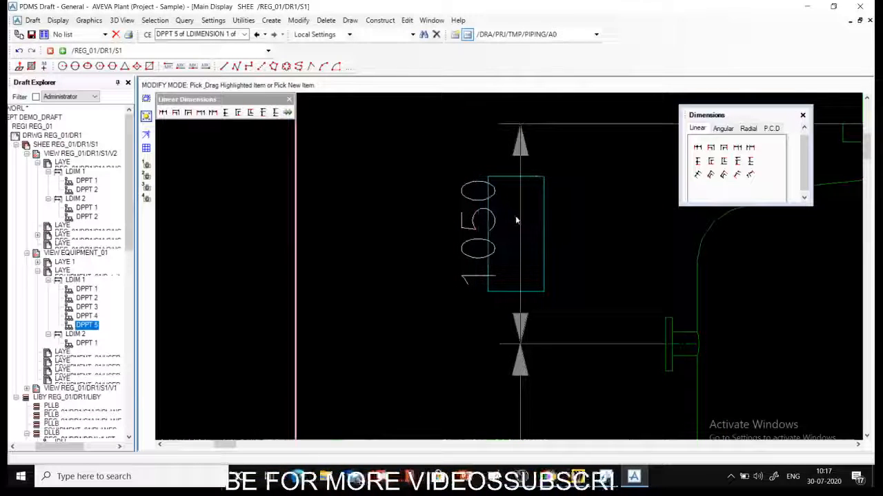
click(422, 283)
scroll(393, 290, down, 2)
scroll(392, 290, down, 3)
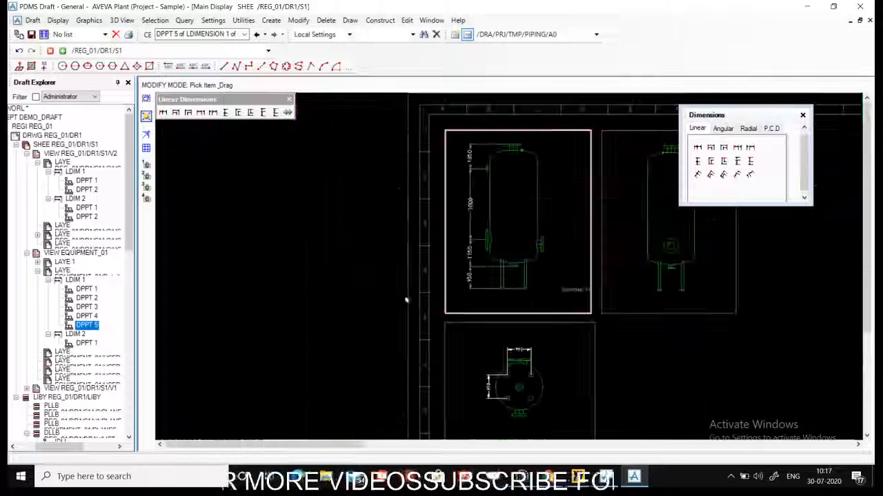
scroll(563, 252, up, 2)
scroll(560, 261, down, 3)
scroll(515, 211, up, 2)
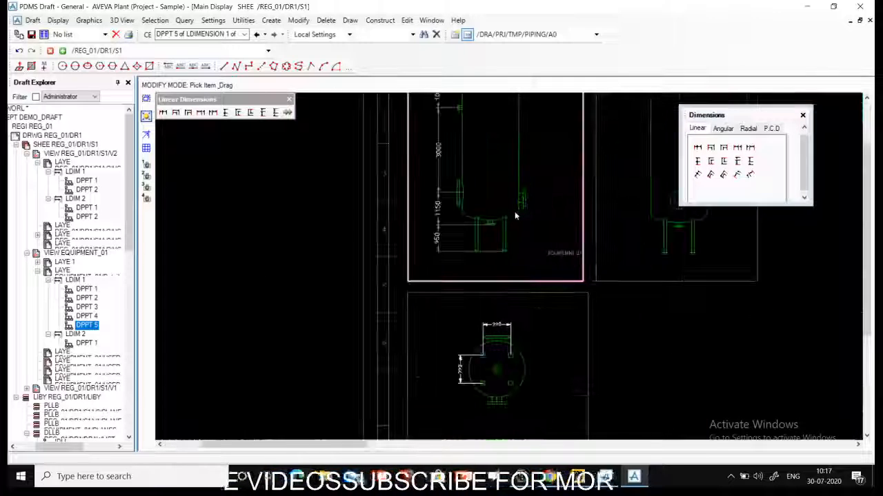